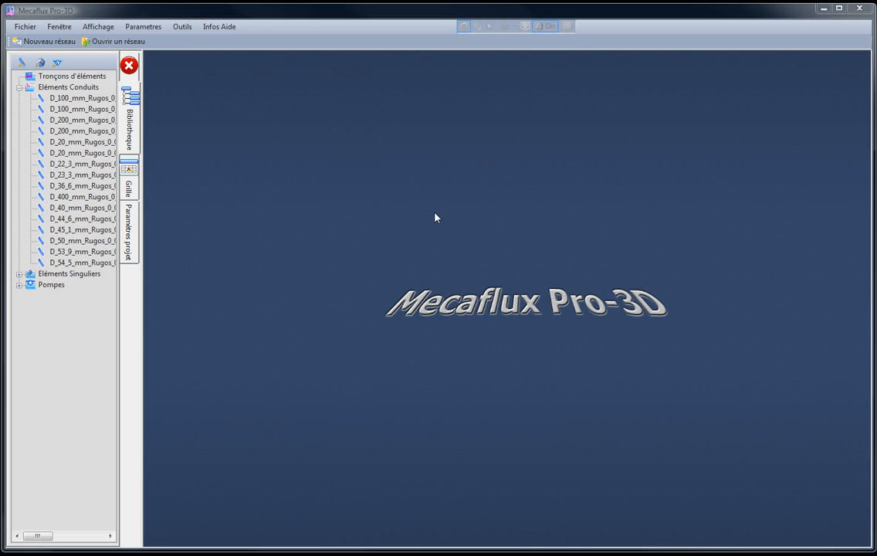
Step: Create a new pipe network with an empty 3D synoptic view
click(36, 43)
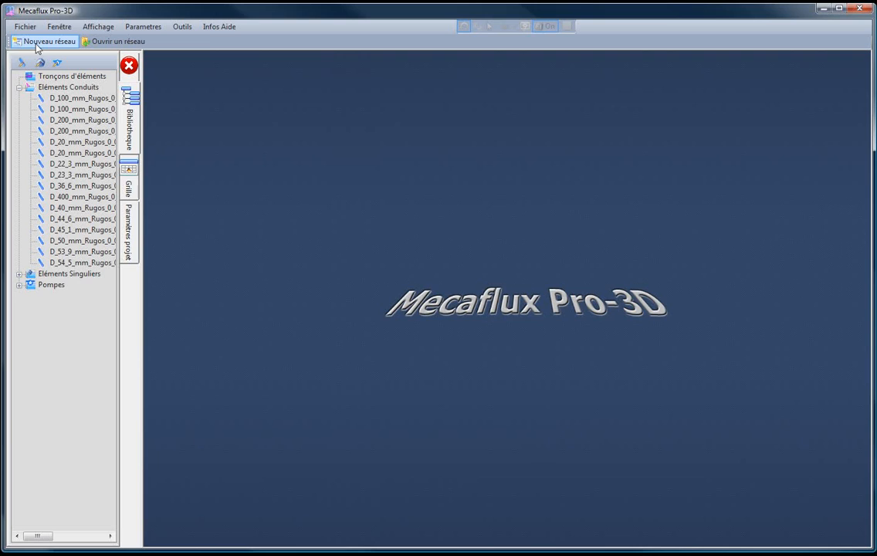
click(35, 43)
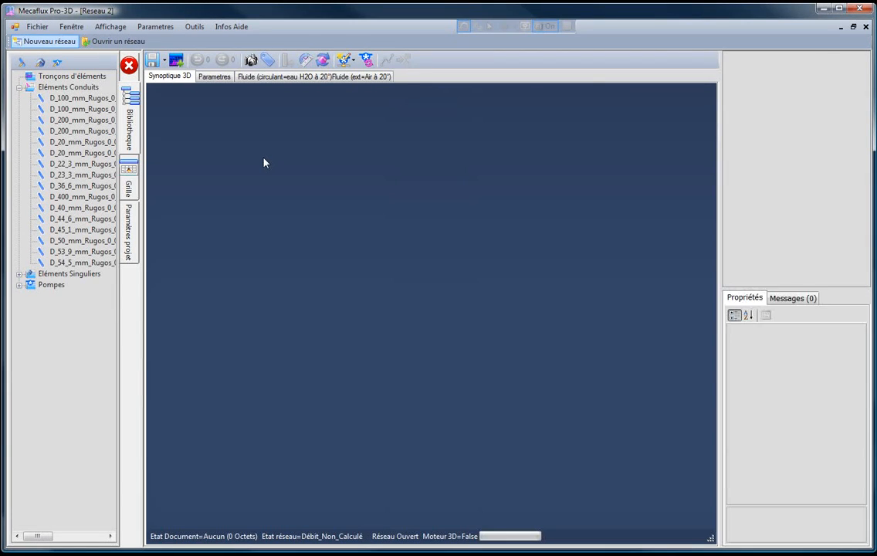
drag(446, 383, 383, 376)
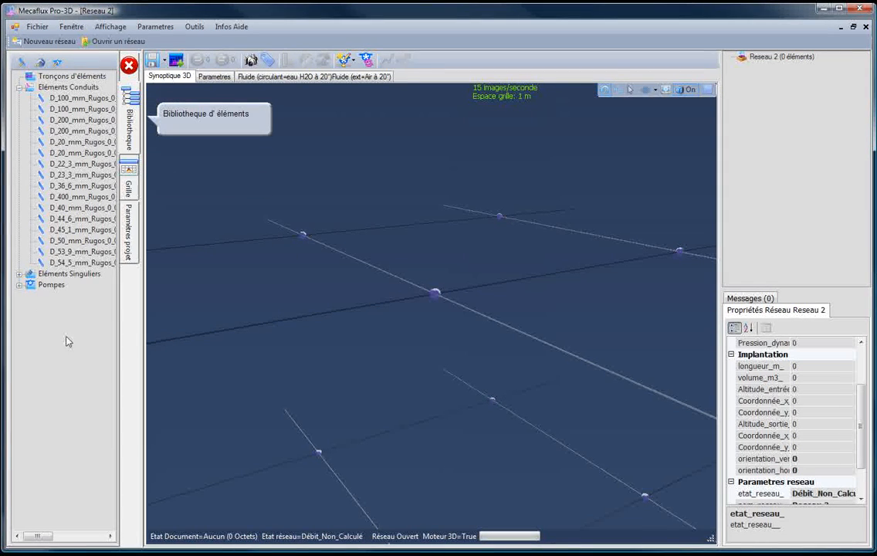
Step: Browse the element library's conduits, singular elements and pumps, expanding the VML VMLC VMLD pump family
click(19, 91)
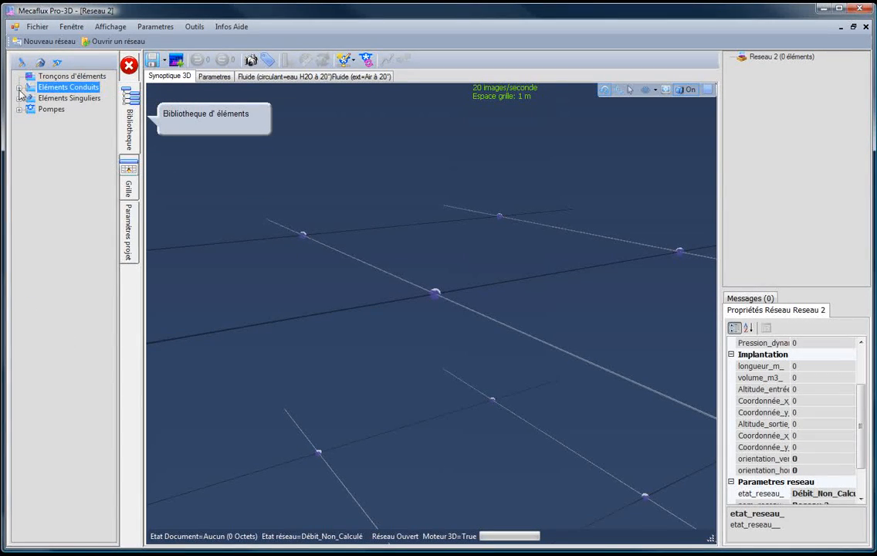
click(19, 89)
click(20, 274)
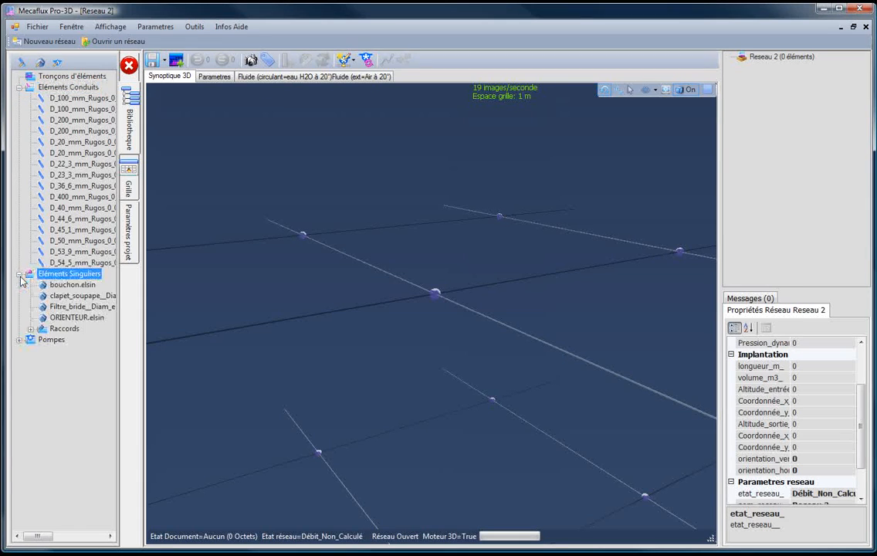
click(19, 339)
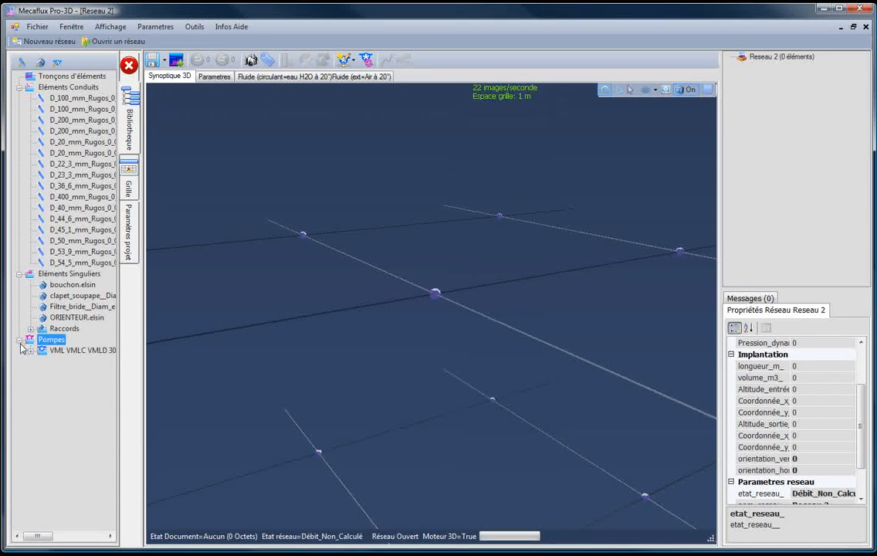
click(31, 351)
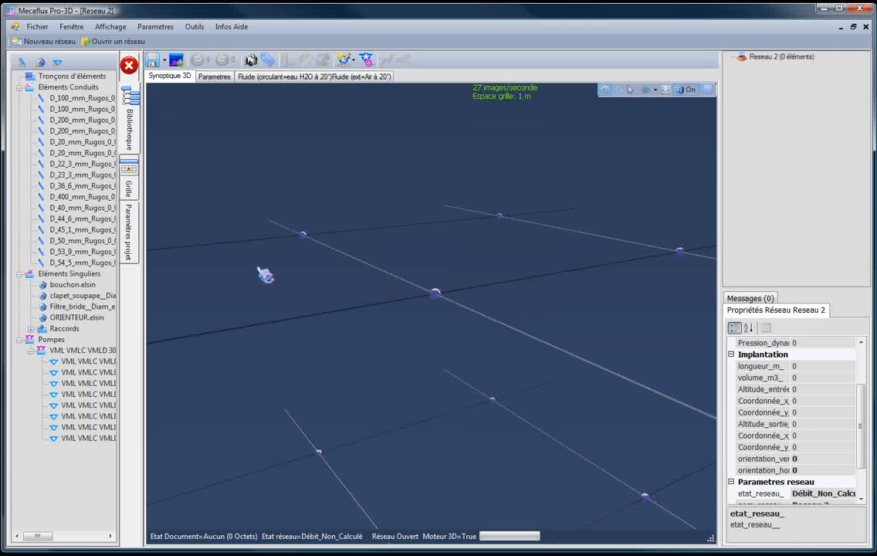
Step: Insert the D_100_mm_Rugos_0_016_mm PVC conduit from the library into the 3D network
drag(289, 324, 351, 334)
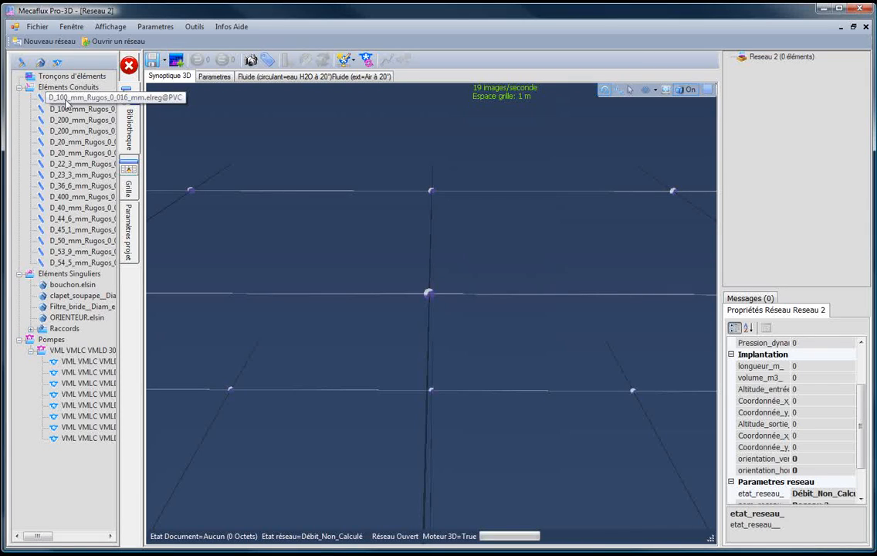
click(67, 103)
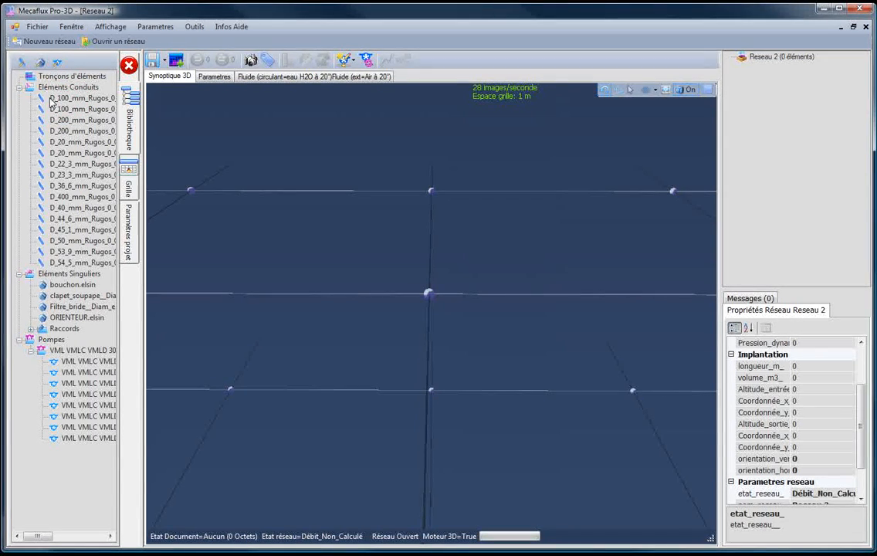
click(52, 100)
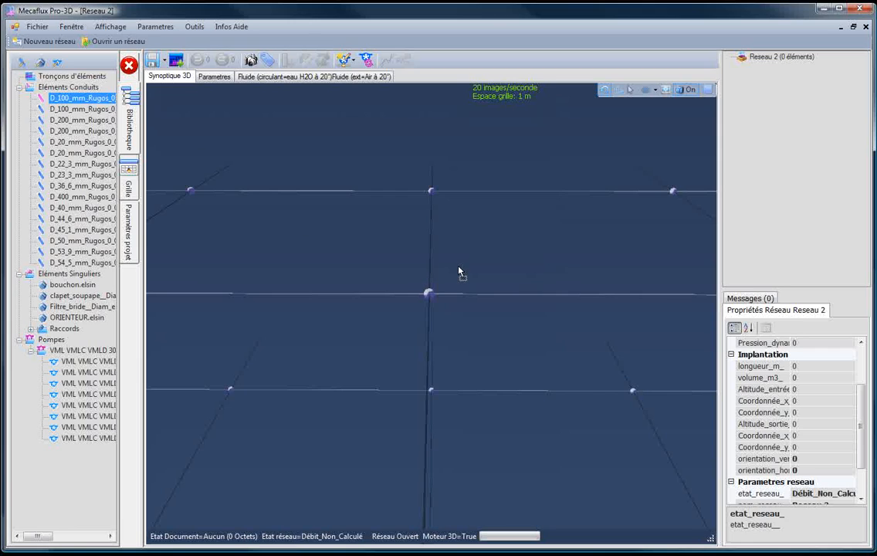
drag(459, 268, 458, 268)
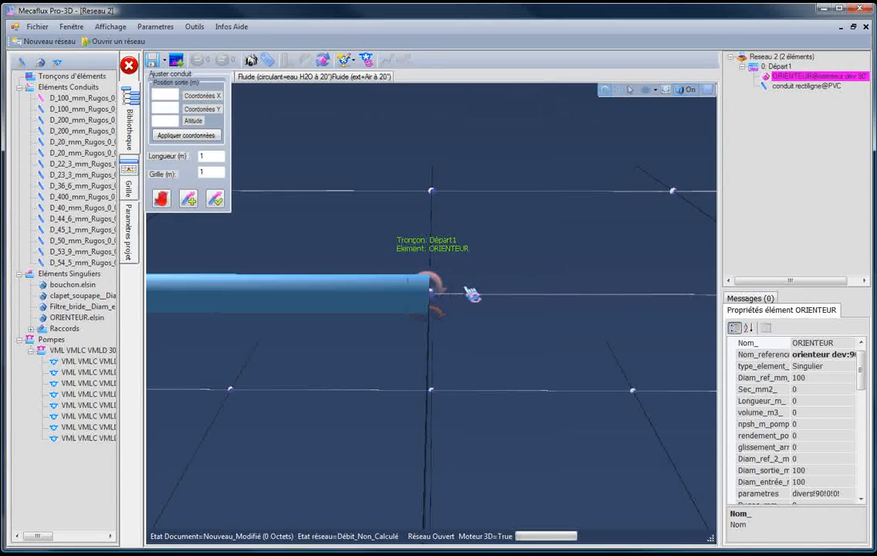
Step: Try the conduit's outlet on several horizontal grid points: X=0 Y=1, X=1 Y=1, and X=2 Y=0
scroll(474, 314, down, 4)
drag(490, 319, 475, 345)
scroll(456, 343, down, 4)
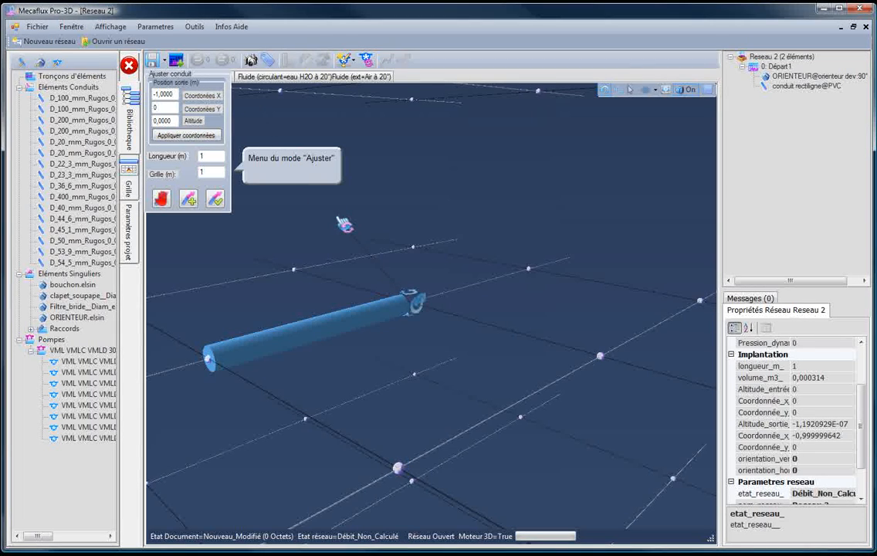
click(297, 270)
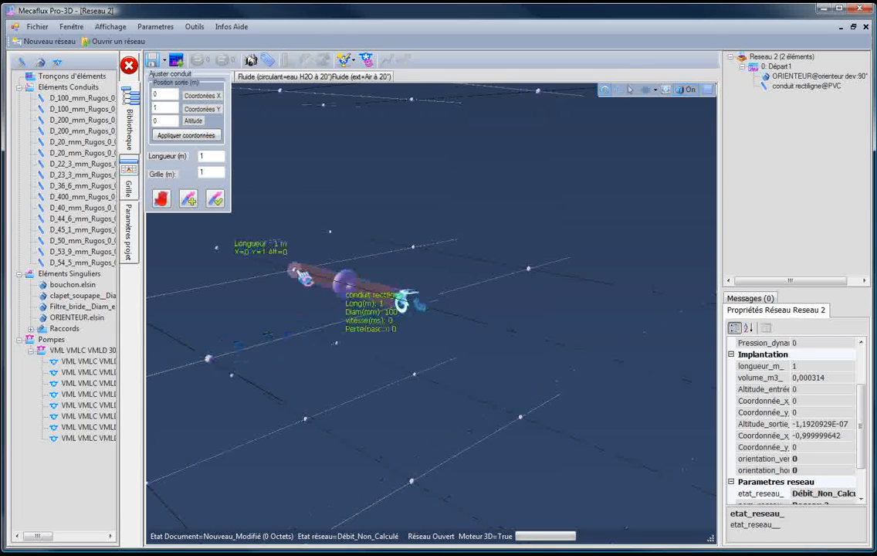
click(414, 247)
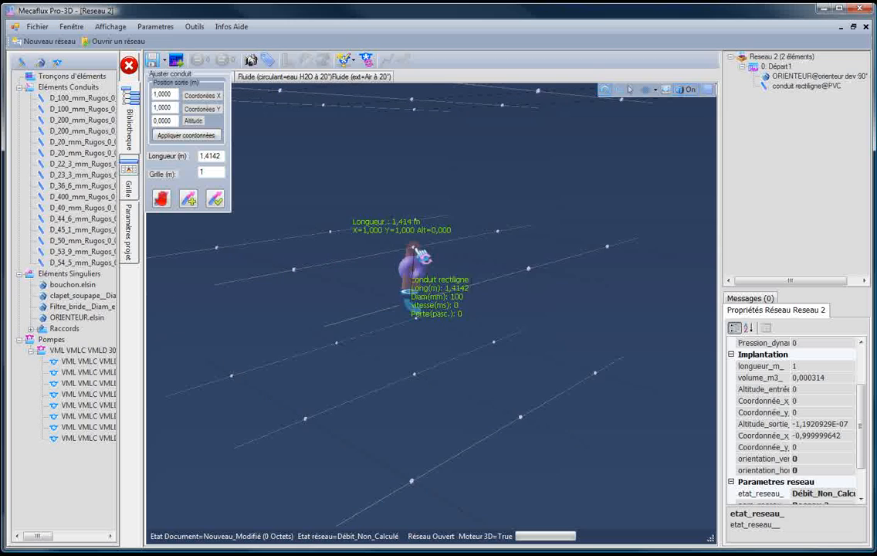
click(528, 270)
click(608, 248)
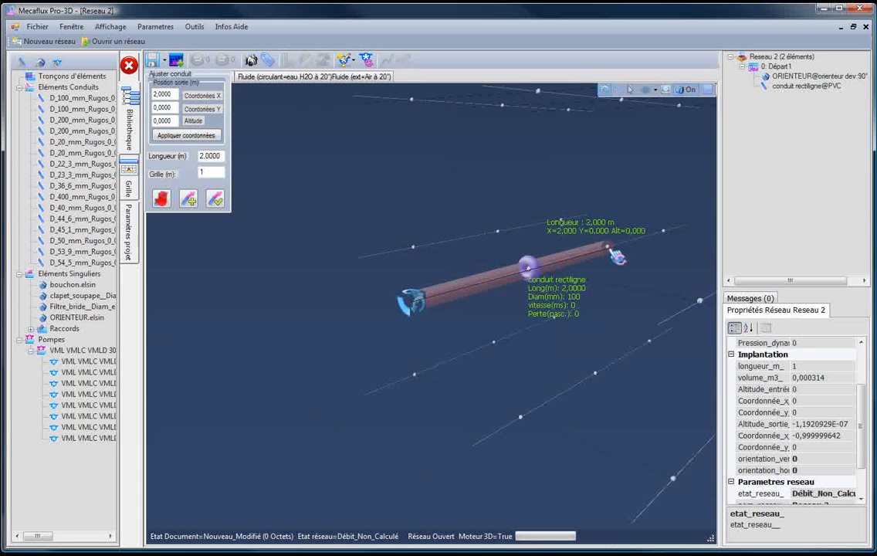
Step: Try different conduit lengths along the X axis: 1 m, 0.25 m and 1.25 m
click(530, 272)
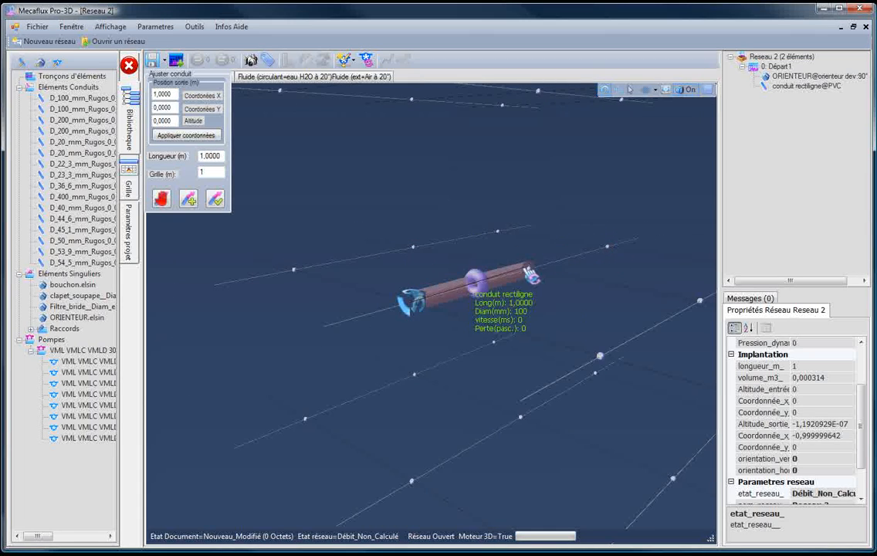
click(478, 285)
click(450, 293)
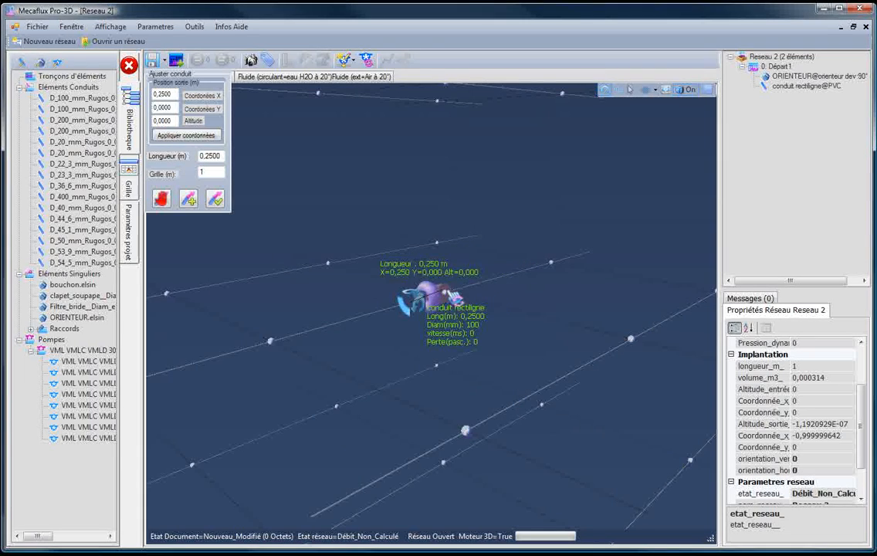
click(552, 264)
click(412, 302)
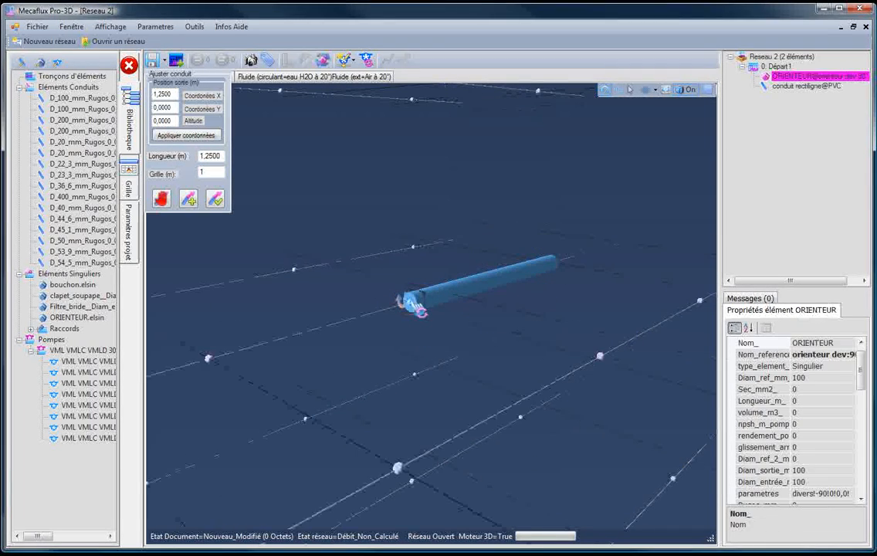
Step: Extend the conduit along the Y axis to lengths of 1, 2, 3 and 4 m
click(294, 270)
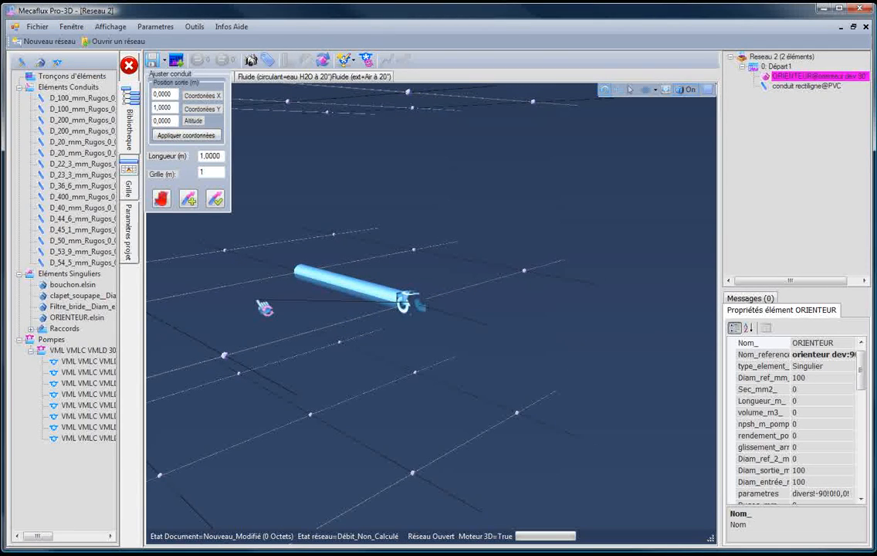
click(231, 261)
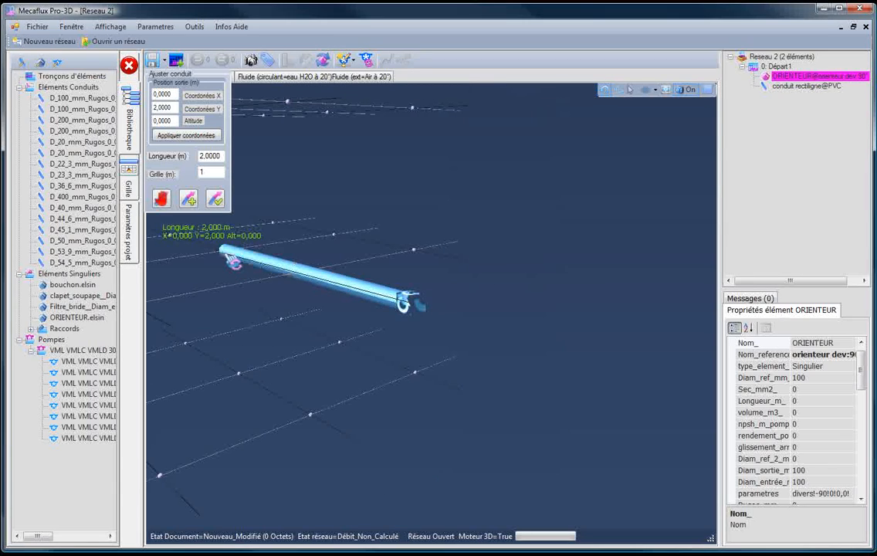
scroll(223, 277, down, 5)
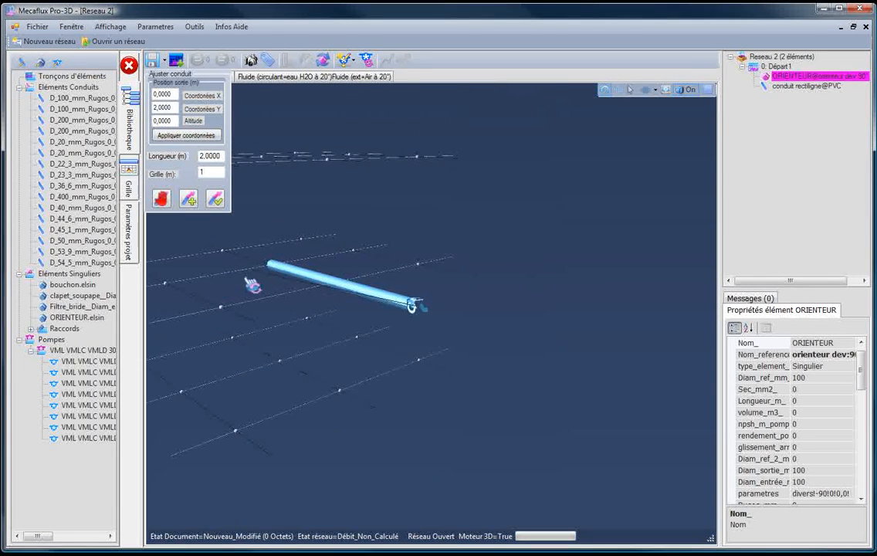
click(222, 251)
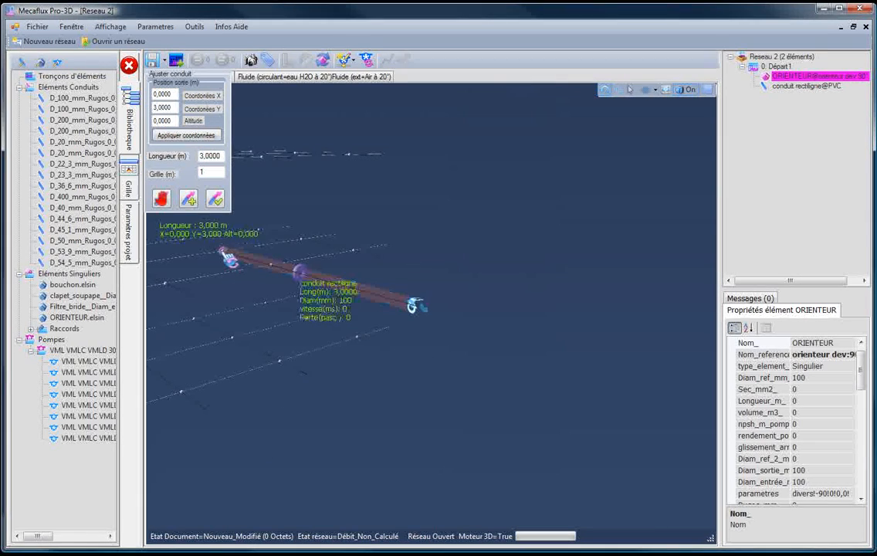
click(187, 249)
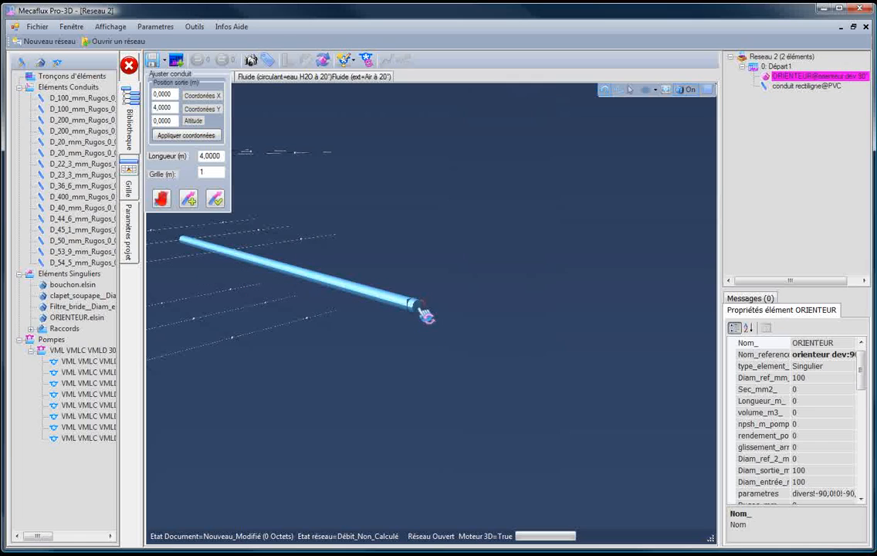
Step: Try the conduit's outlet at altitude 1 m over X=2, 1, 0 and -1, ending with a vertical 1 m conduit
click(415, 306)
click(501, 283)
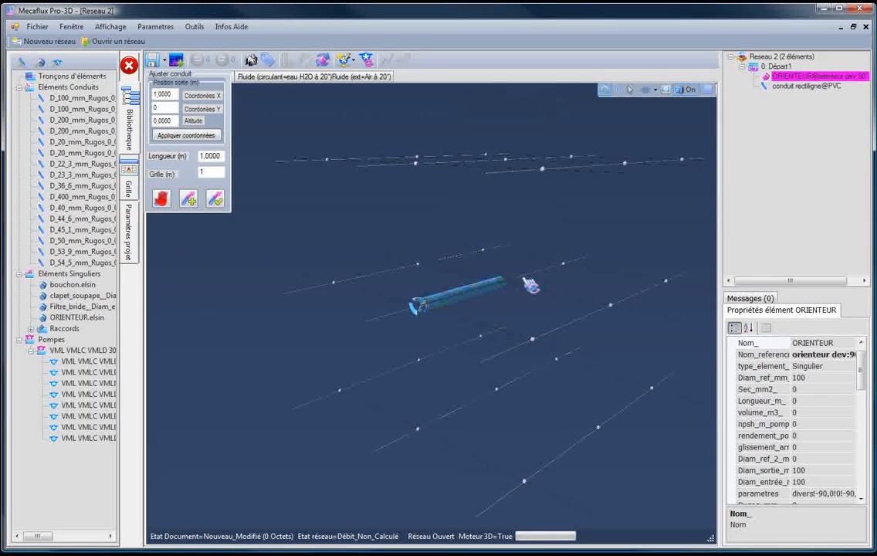
click(563, 264)
click(572, 157)
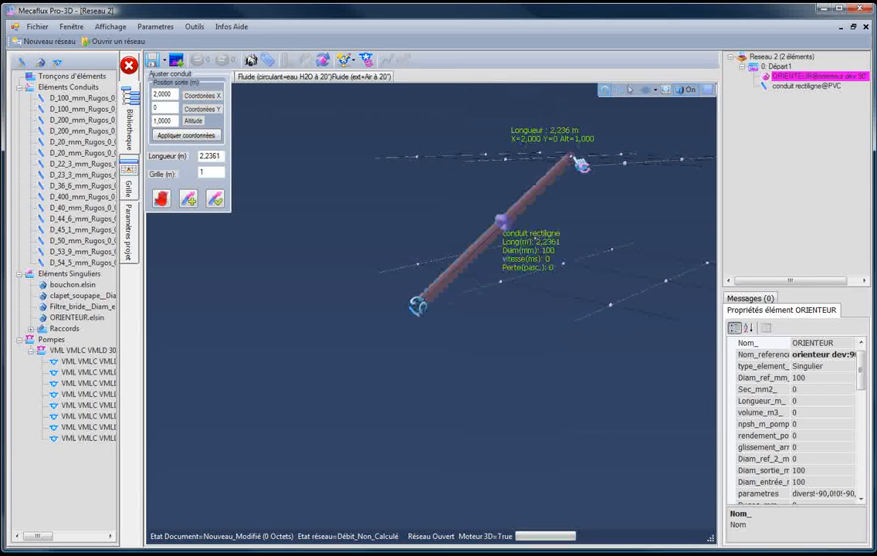
click(506, 161)
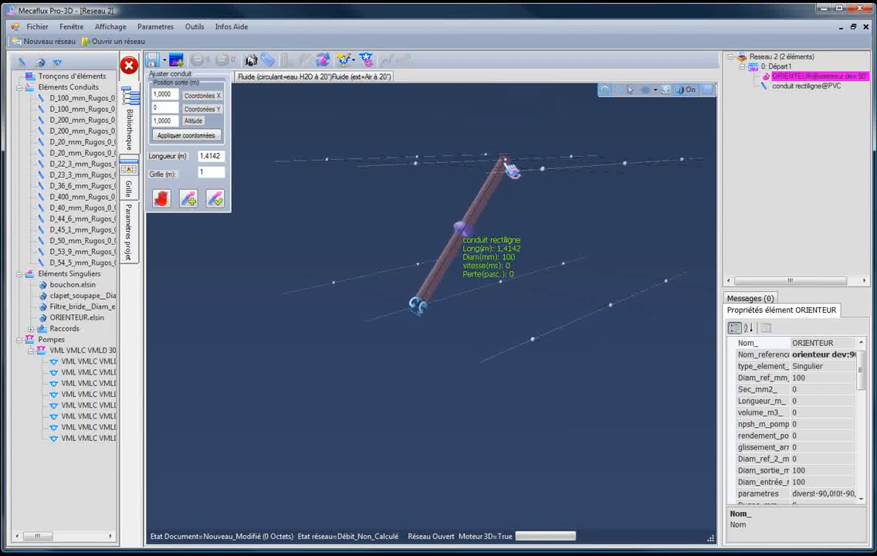
click(416, 164)
click(289, 173)
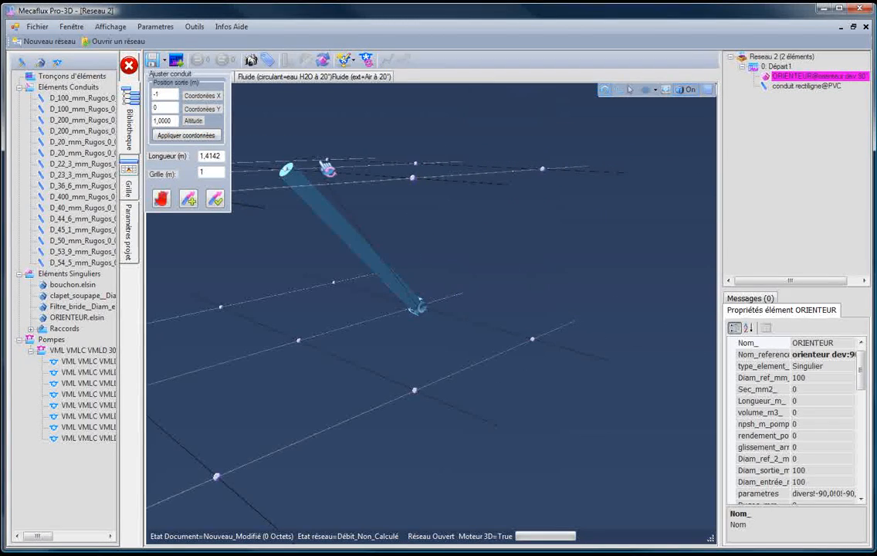
click(417, 165)
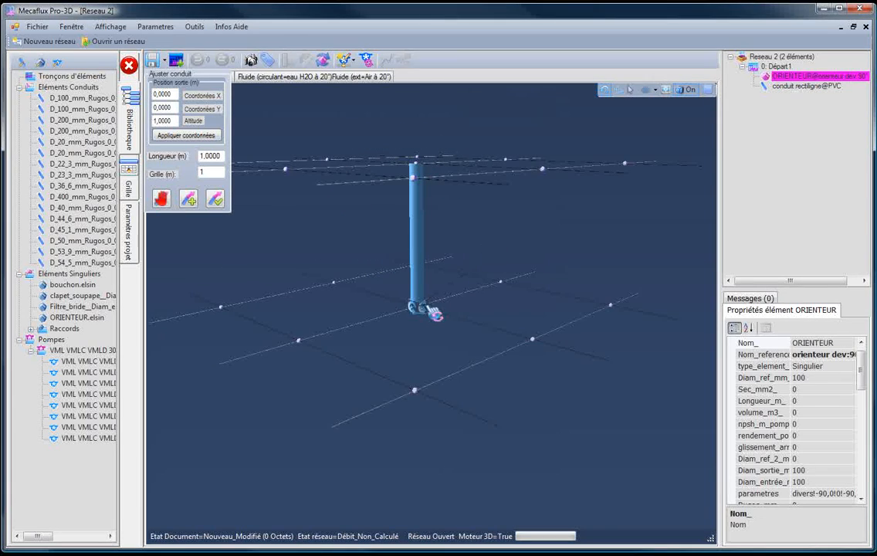
Step: Place the conduit's outlet at X=1, Y=0, altitude 0 for a 1 m length and validate the adjustment
click(501, 284)
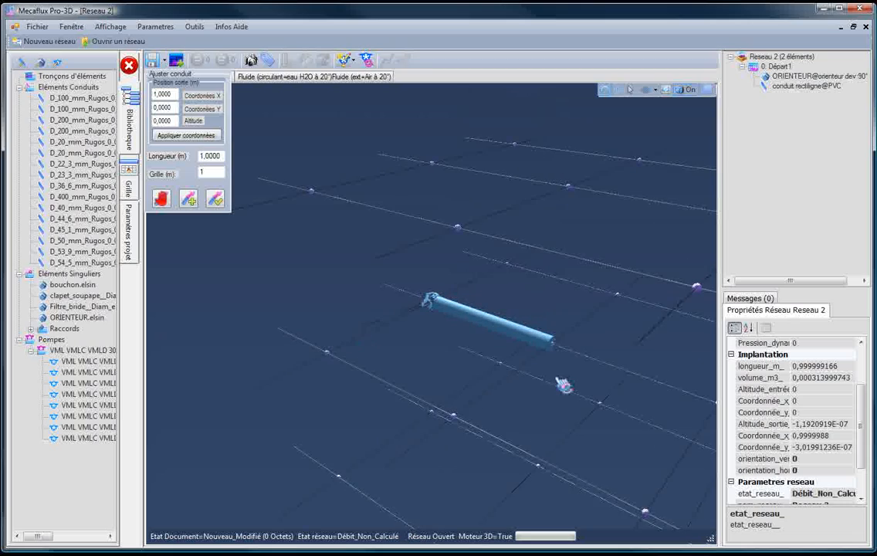
drag(529, 398, 431, 403)
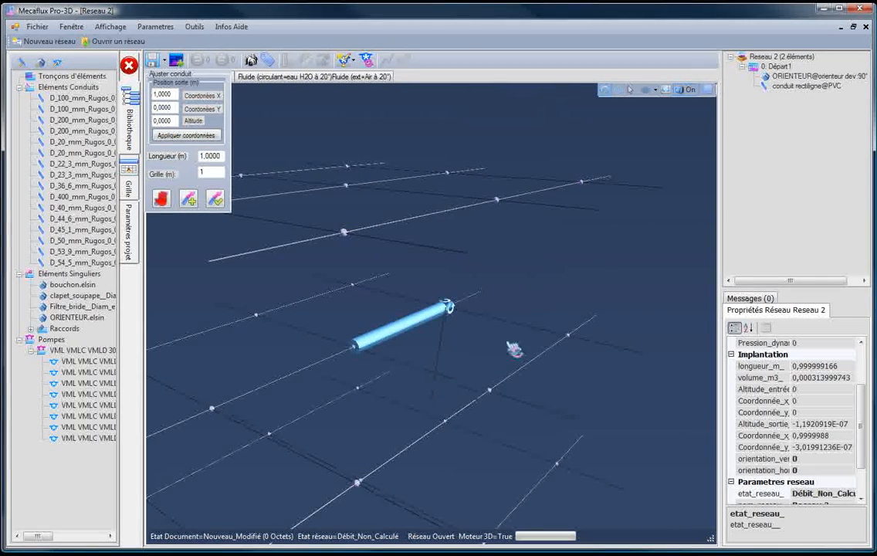
drag(653, 416, 623, 415)
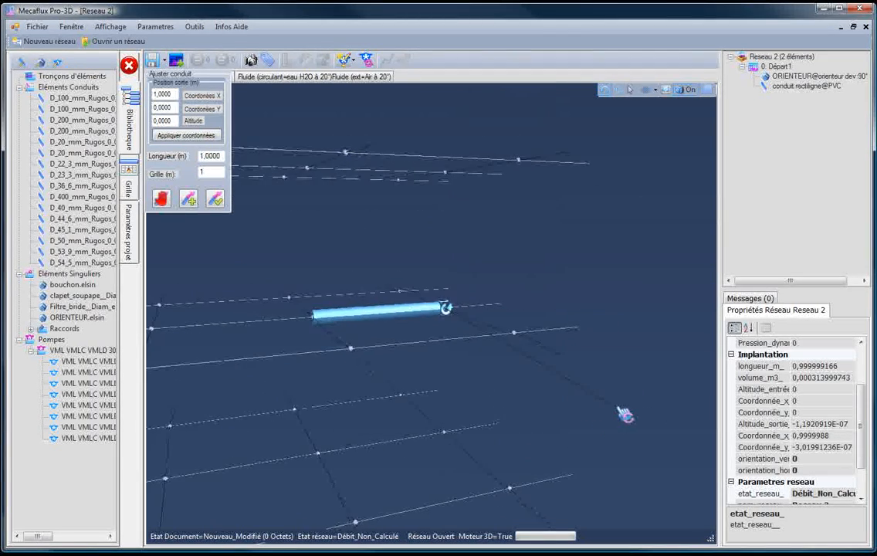
drag(276, 243, 285, 306)
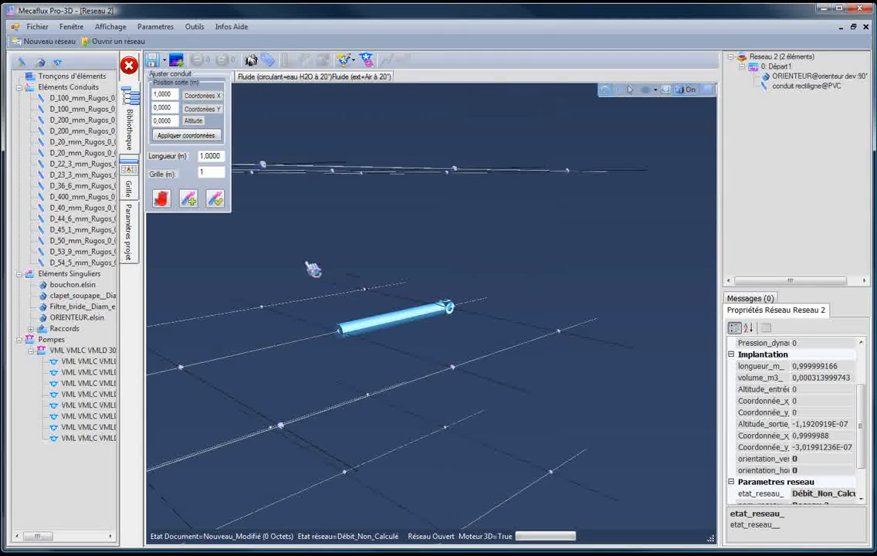
click(214, 202)
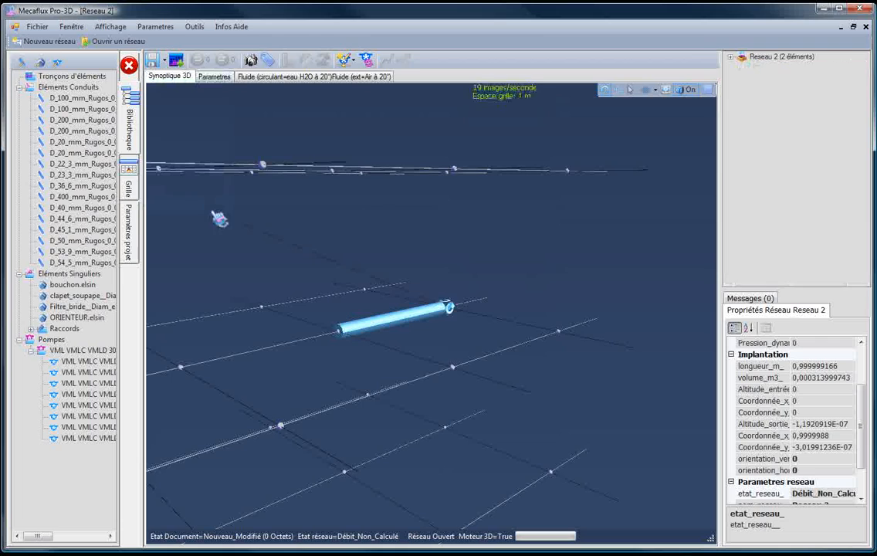
Step: Continue the network with a new straight PVC conduit from the outlet of the first conduit
drag(352, 373, 334, 390)
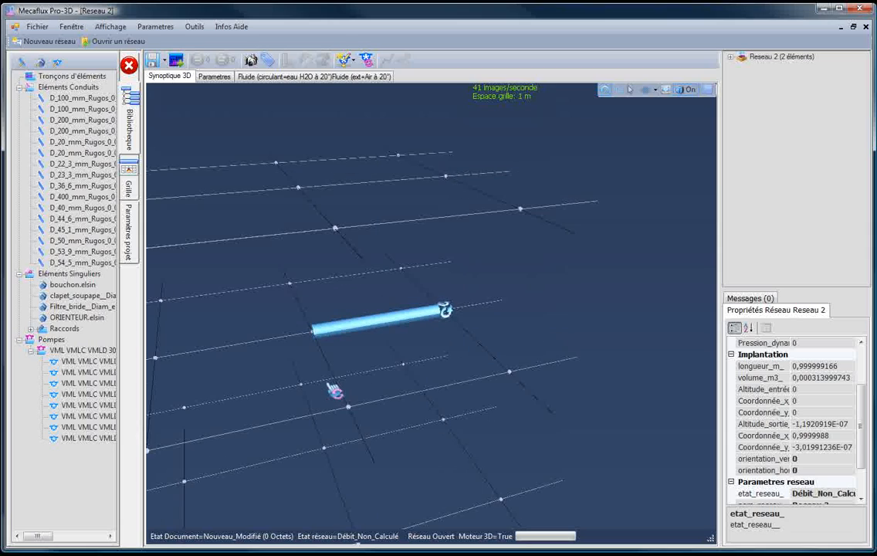
drag(355, 352, 358, 353)
right_click(343, 331)
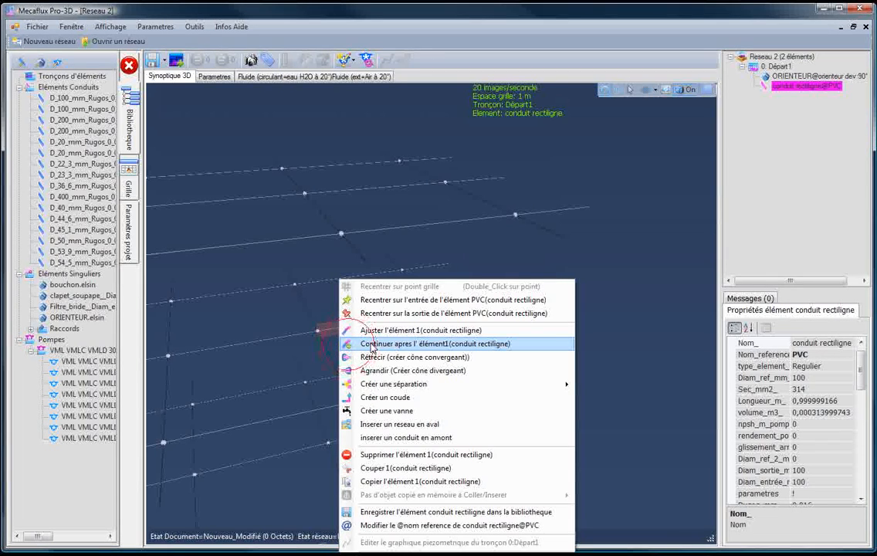
click(371, 344)
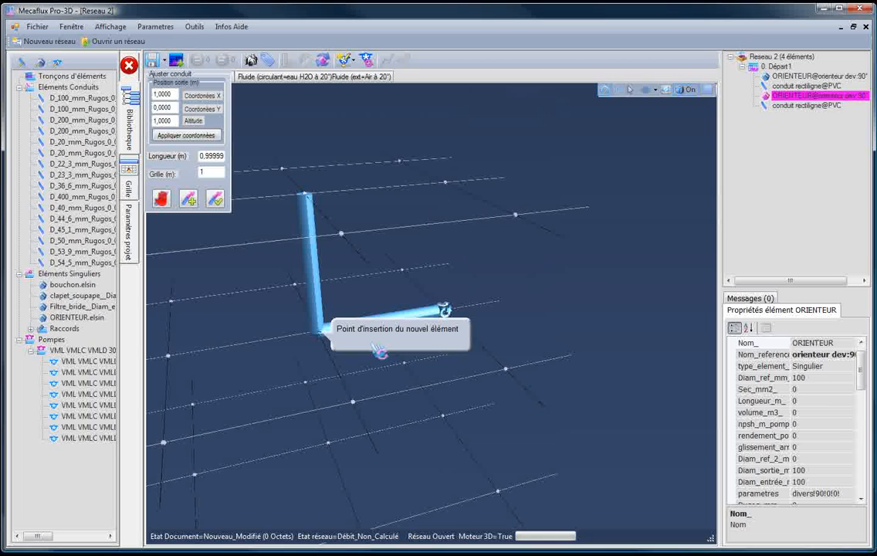
Step: Place the new conduit's outlet at X=1, Y=-1, altitude 0 for a 1 m length and validate the adjustment
click(293, 286)
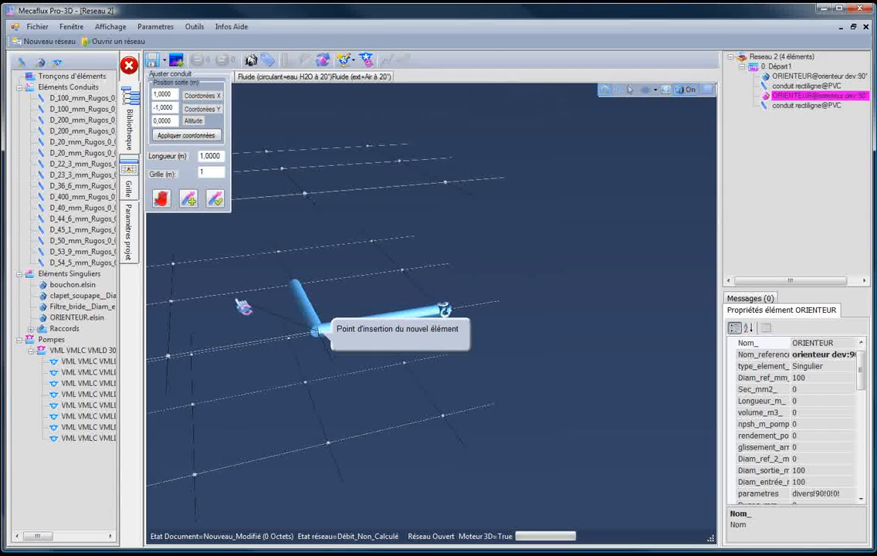
drag(238, 312, 262, 310)
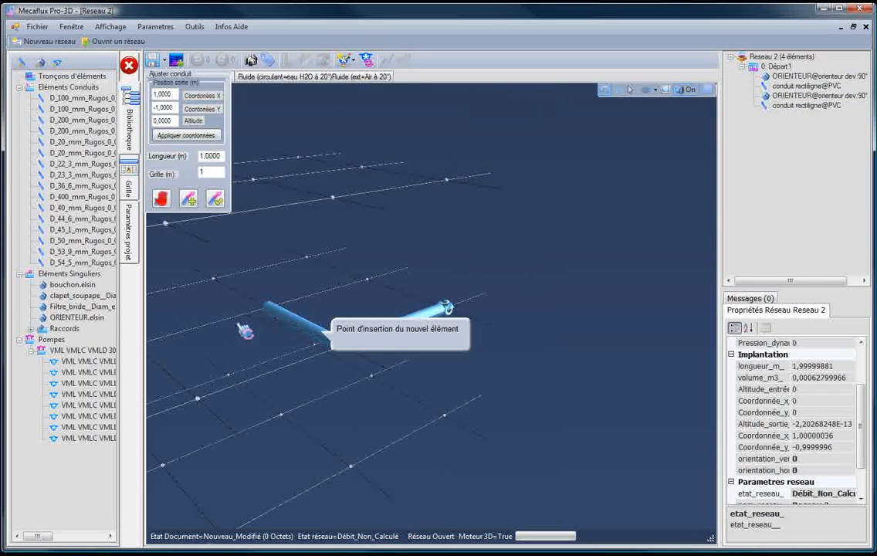
drag(196, 343, 230, 343)
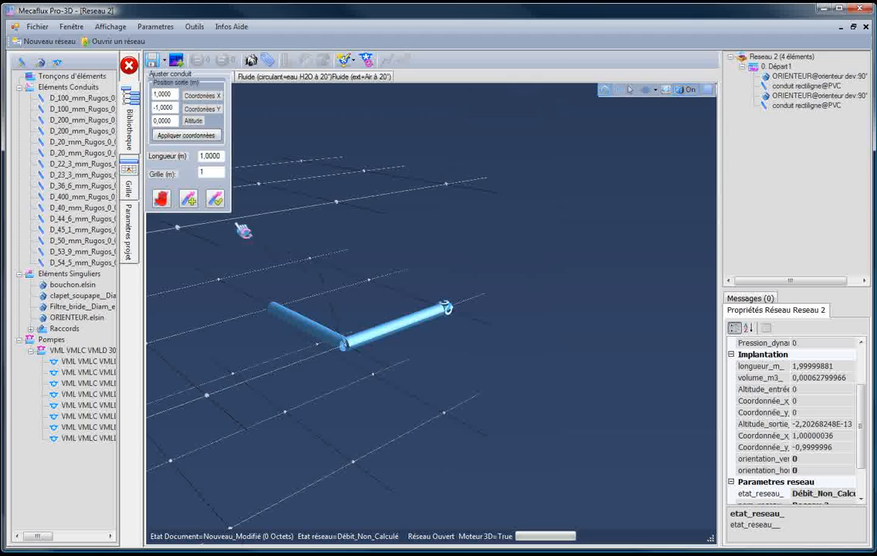
click(372, 282)
click(276, 307)
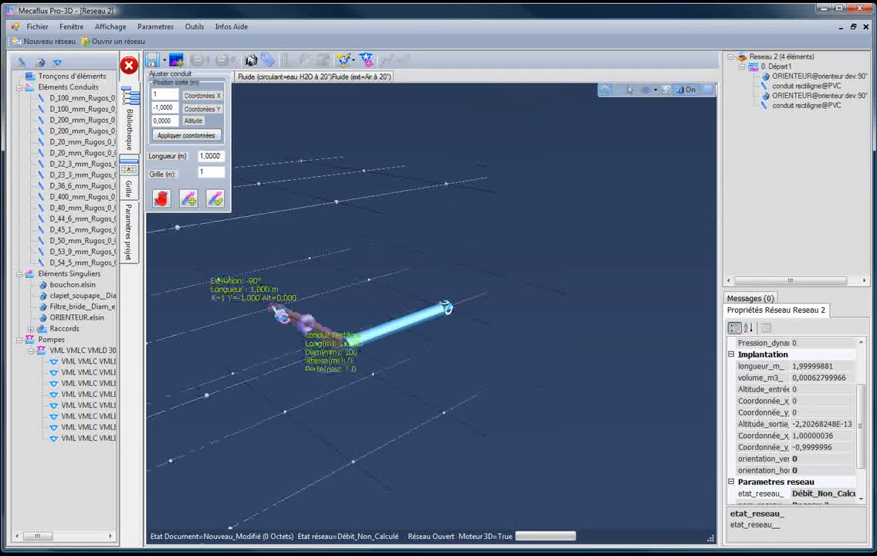
click(218, 202)
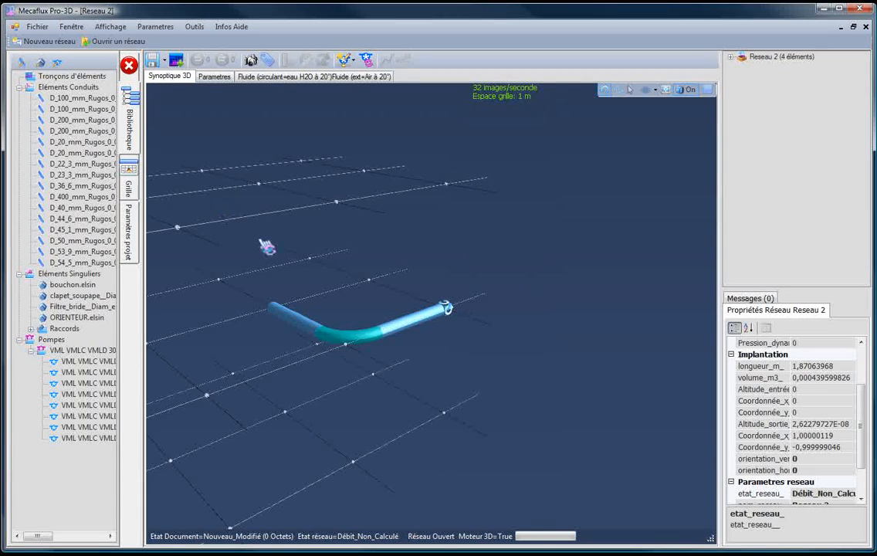
Step: Examine the rounded elbow joining the two conduits from several angles
drag(344, 364, 292, 386)
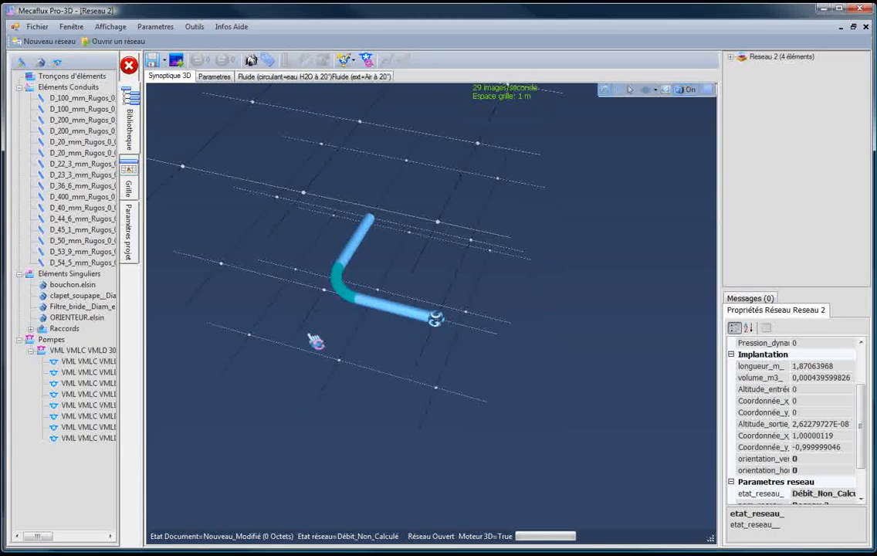
scroll(323, 268, up, 5)
scroll(340, 305, up, 1)
drag(334, 286, 298, 278)
click(445, 272)
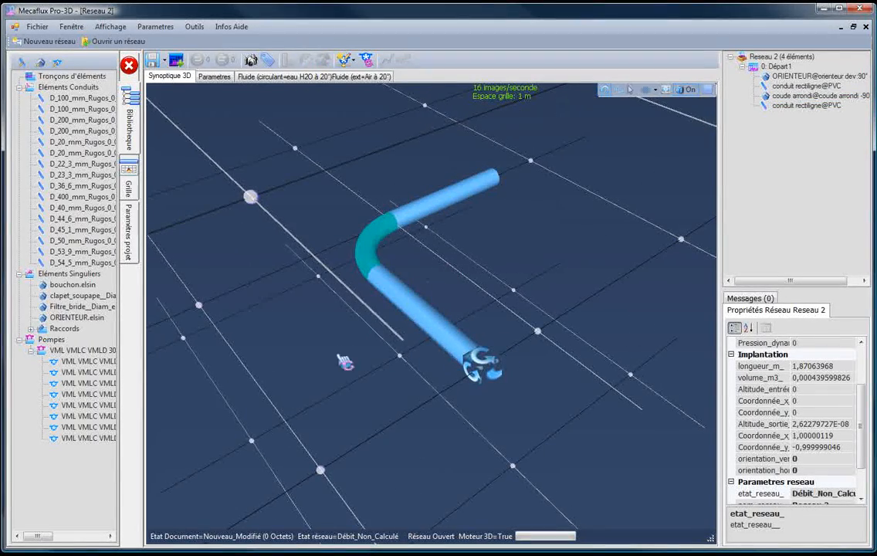
drag(343, 361, 360, 374)
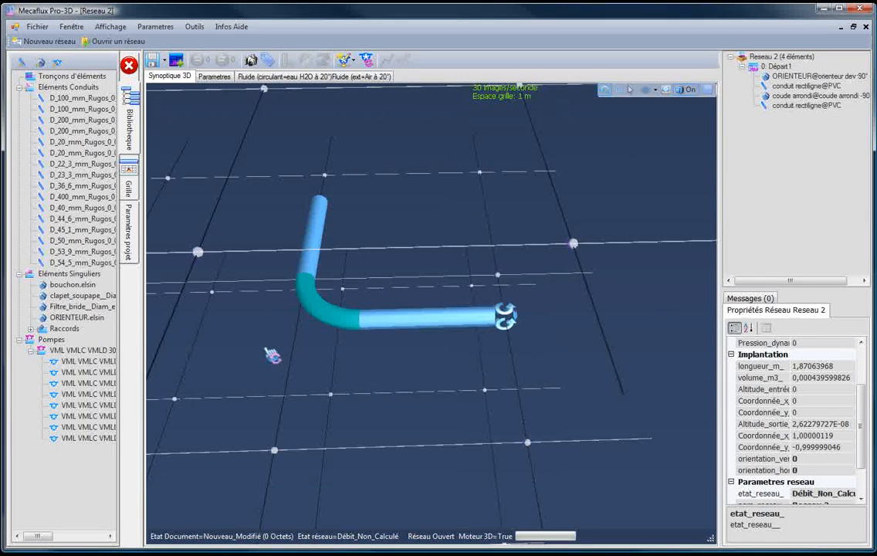
drag(272, 354, 335, 327)
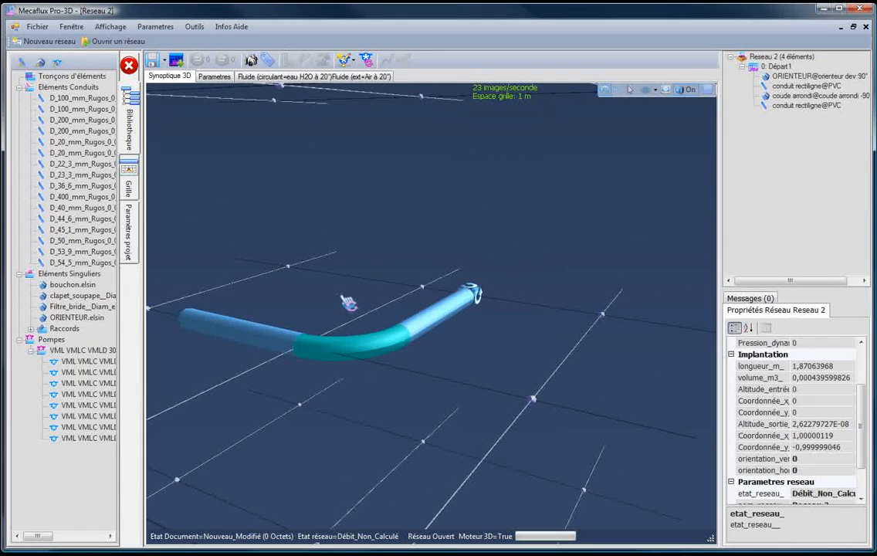
drag(383, 420, 372, 432)
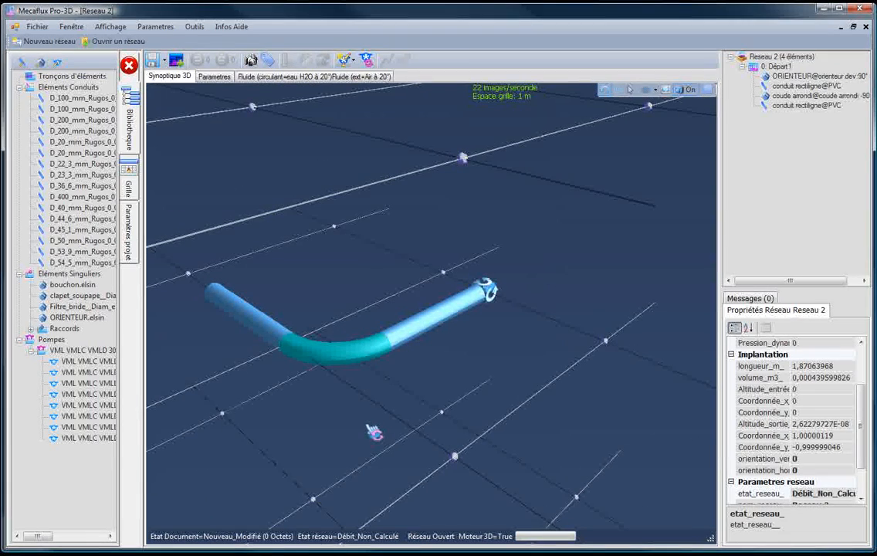
Step: Set the rounded elbow's radius/diameter ratio to 5, apply it and check the wider bend in 3D
click(369, 359)
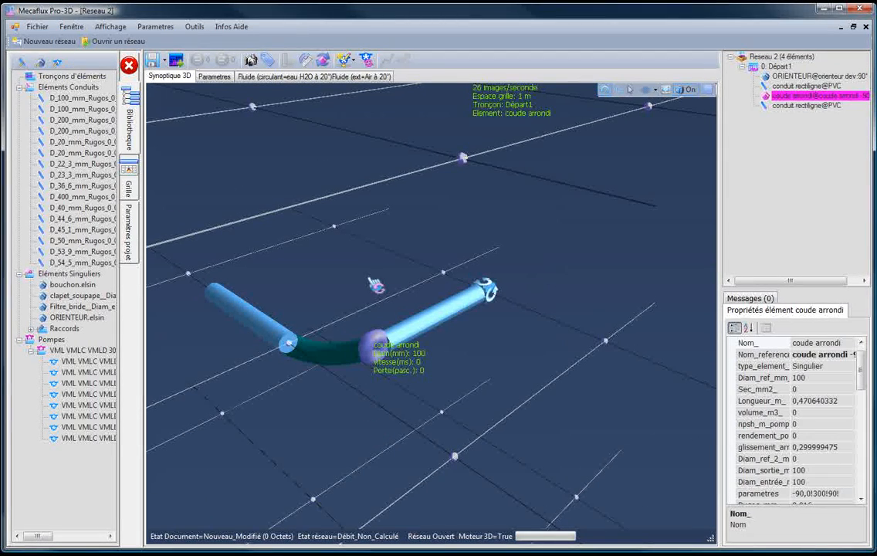
click(306, 63)
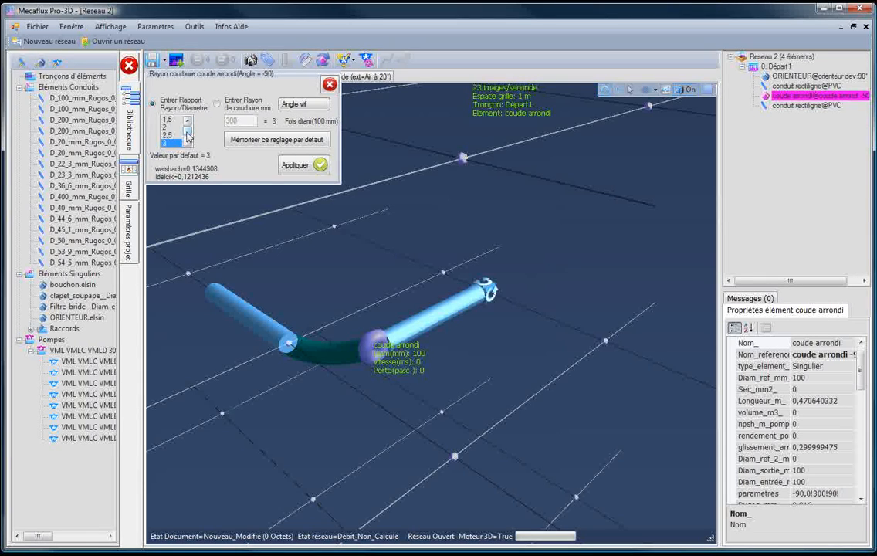
scroll(173, 131, down, 2)
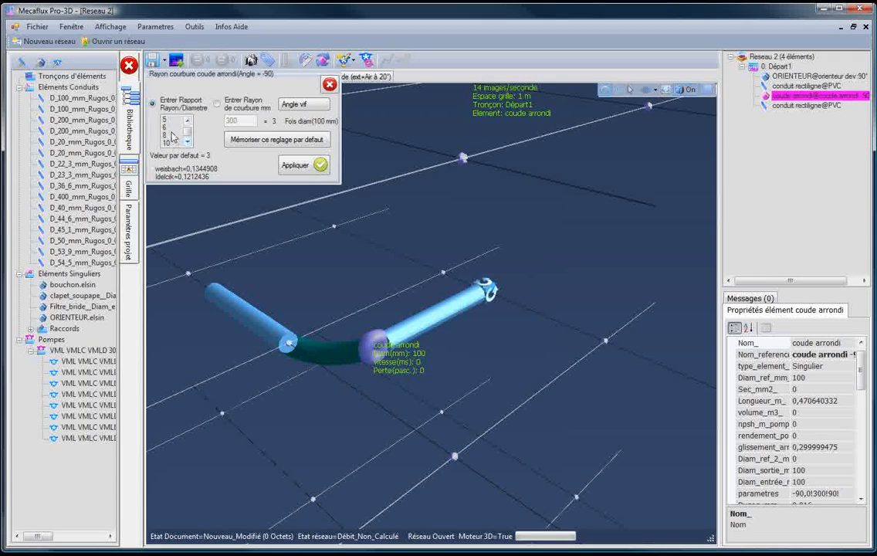
click(174, 120)
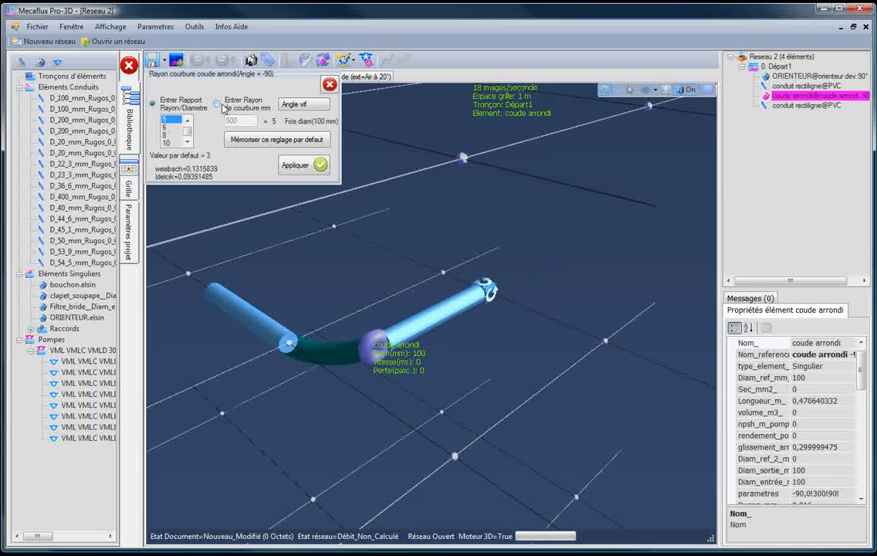
click(297, 163)
drag(340, 407, 269, 374)
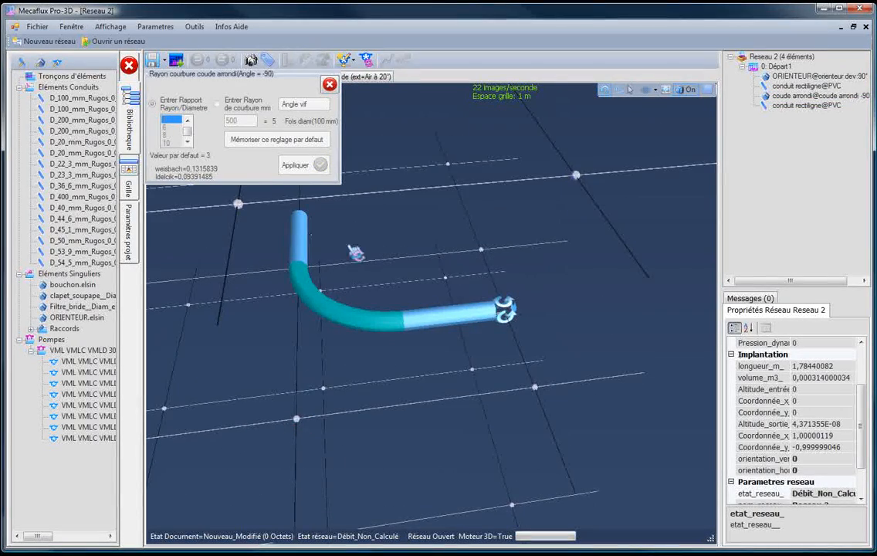
drag(327, 333, 328, 366)
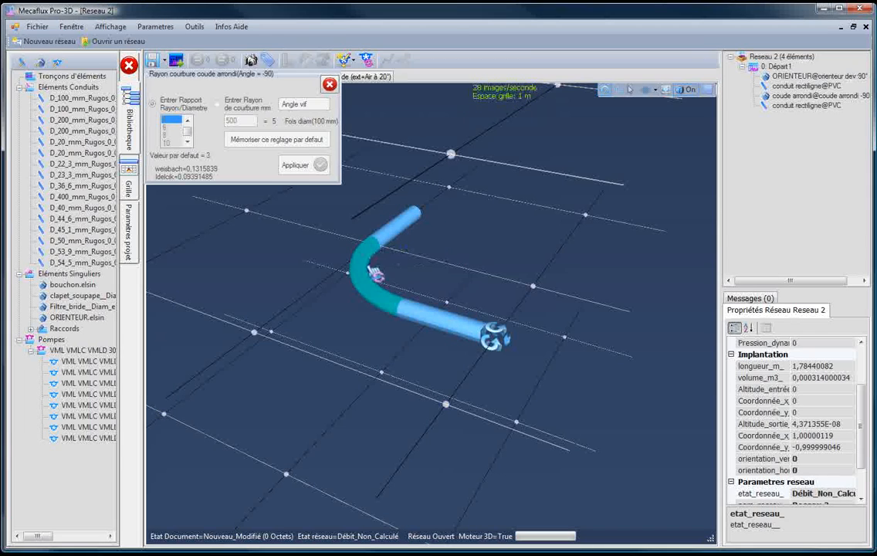
drag(339, 333, 380, 268)
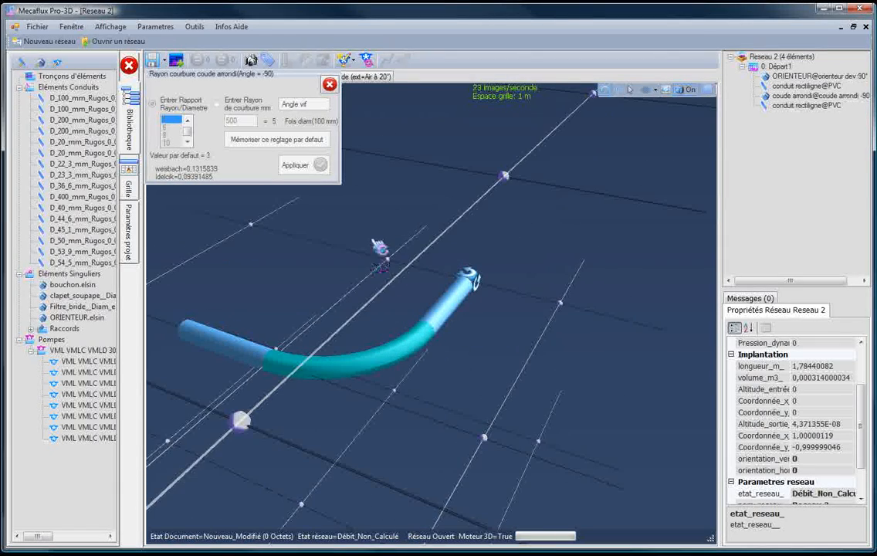
click(307, 60)
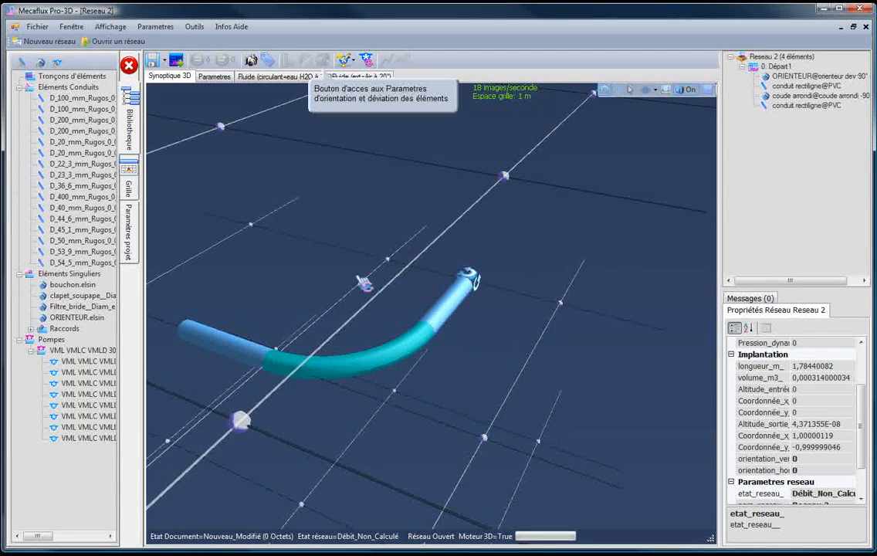
Step: Try the rounded elbow's orientation at 0° and return it to 90°
click(417, 346)
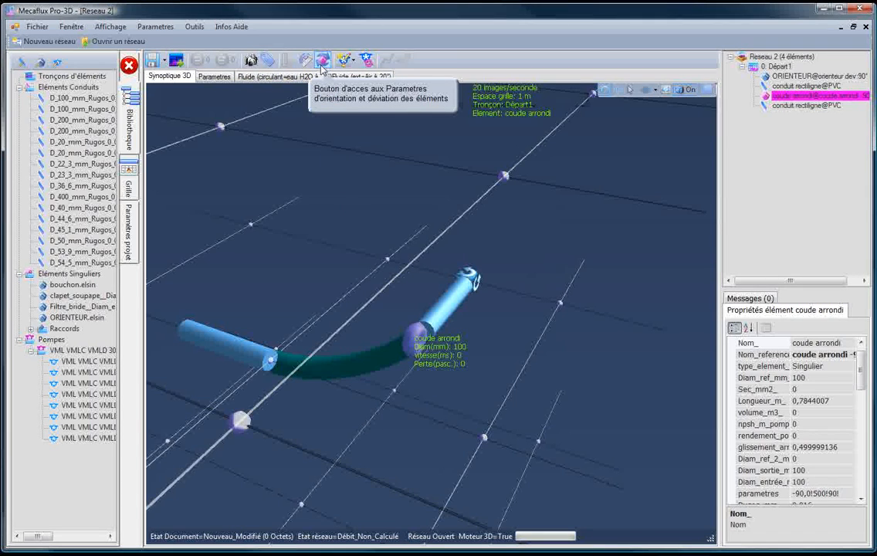
click(322, 62)
click(322, 66)
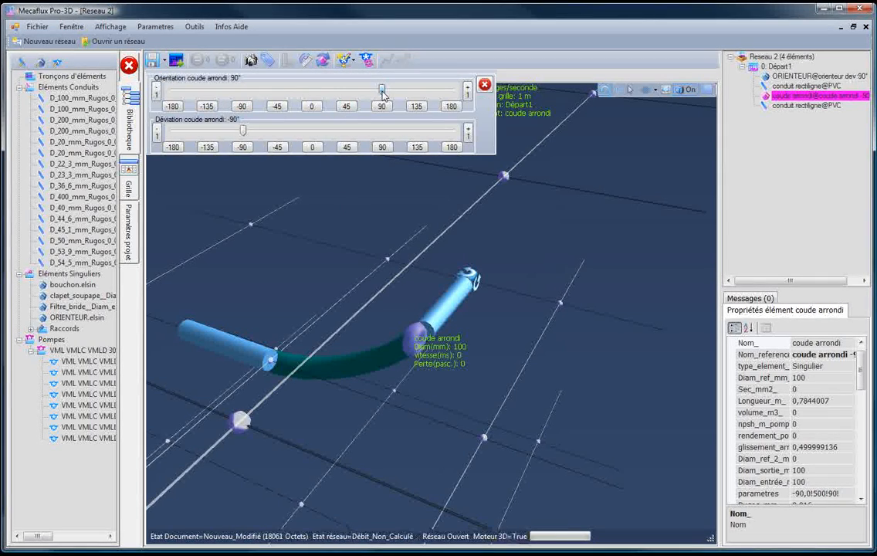
mouse_move(383, 92)
mouse_down()
mouse_move(180, 93)
mouse_move(389, 93)
mouse_up()
click(312, 106)
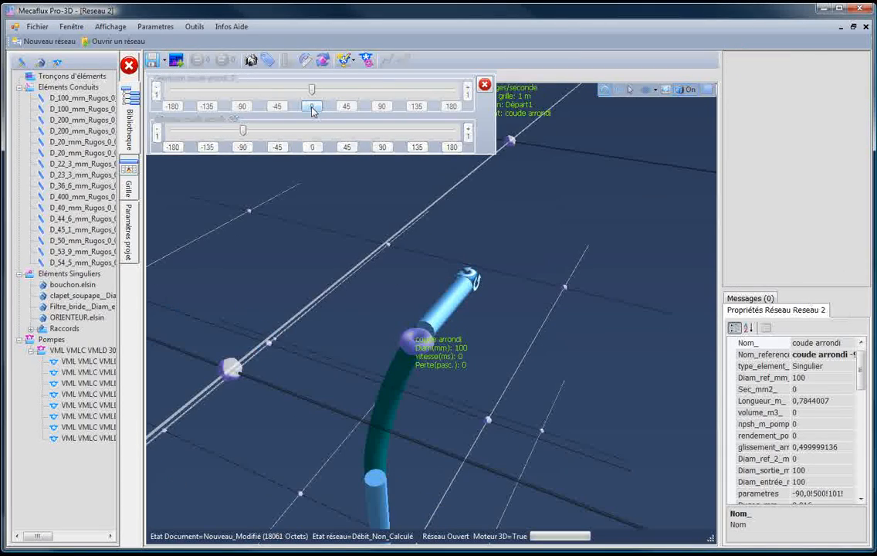
click(381, 107)
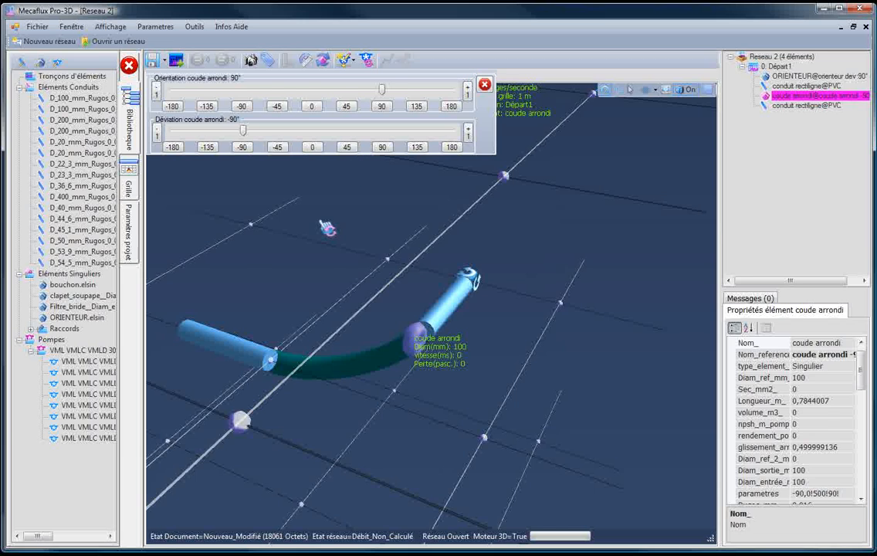
Step: Try a deviation of -27° on the rounded elbow, return it to -90° and close the angle settings
drag(327, 228, 284, 236)
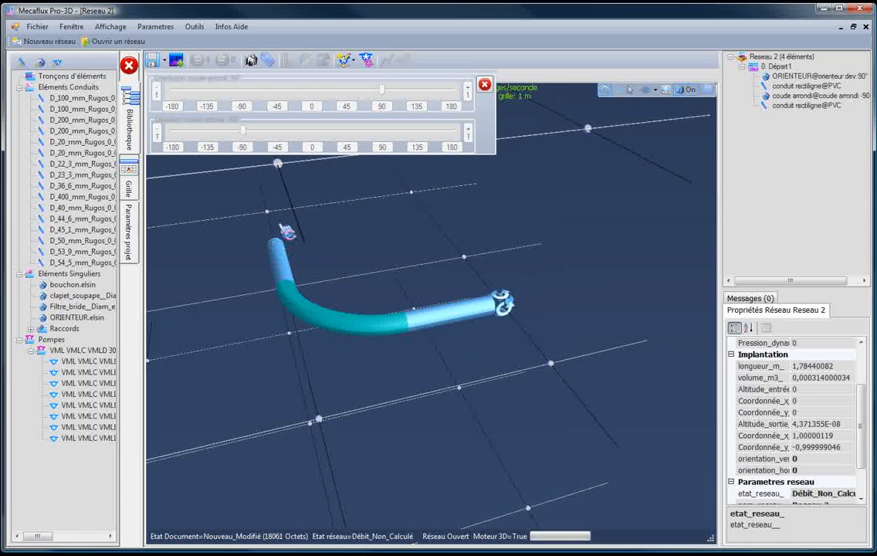
click(337, 300)
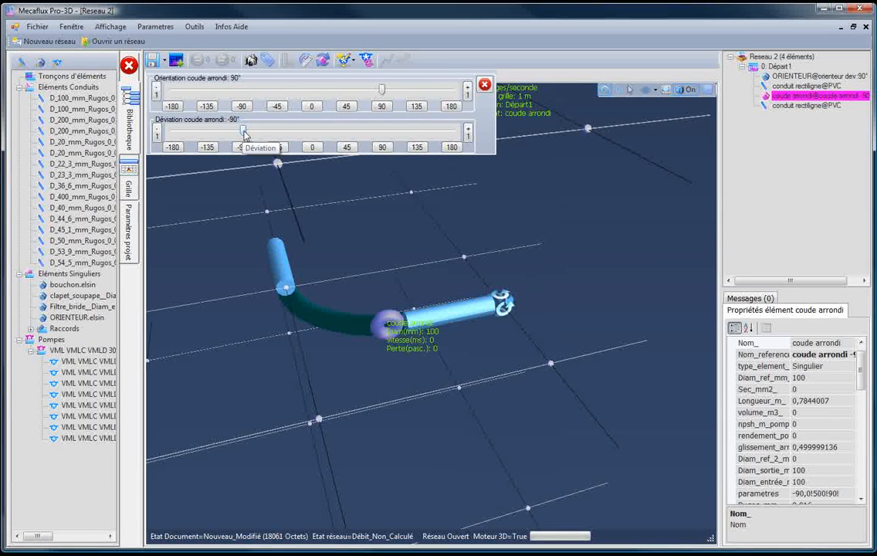
drag(244, 132, 293, 137)
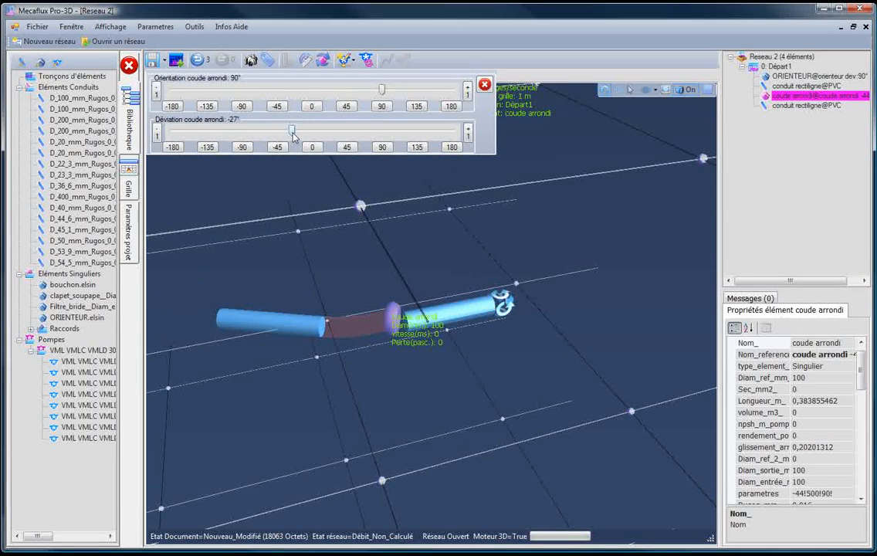
drag(400, 417, 341, 438)
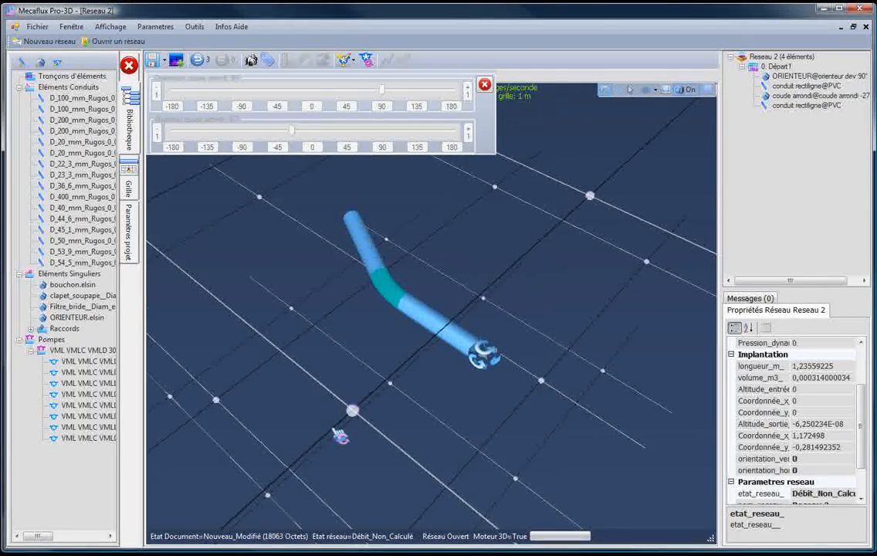
click(364, 257)
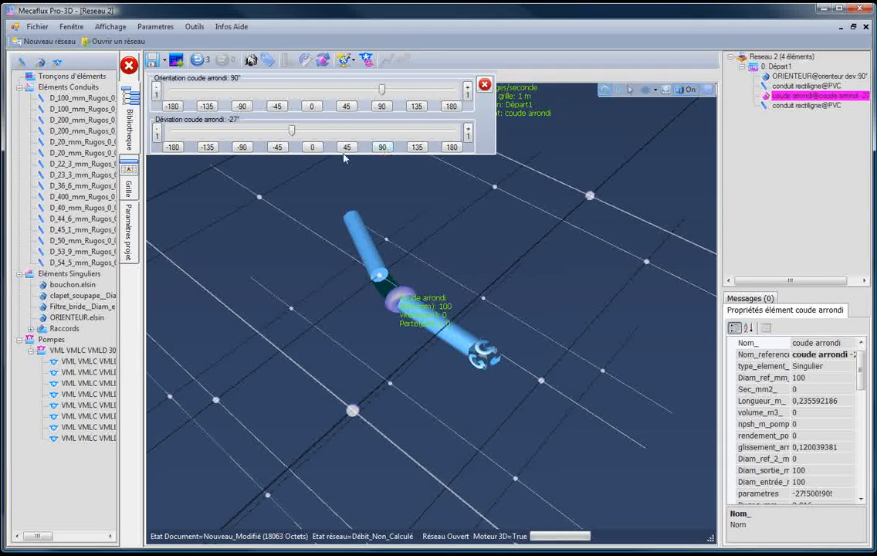
click(247, 148)
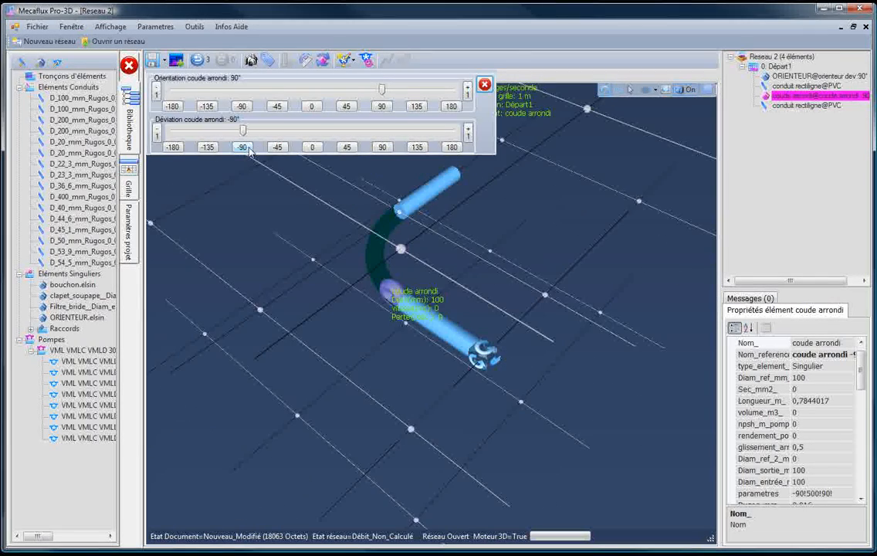
click(484, 84)
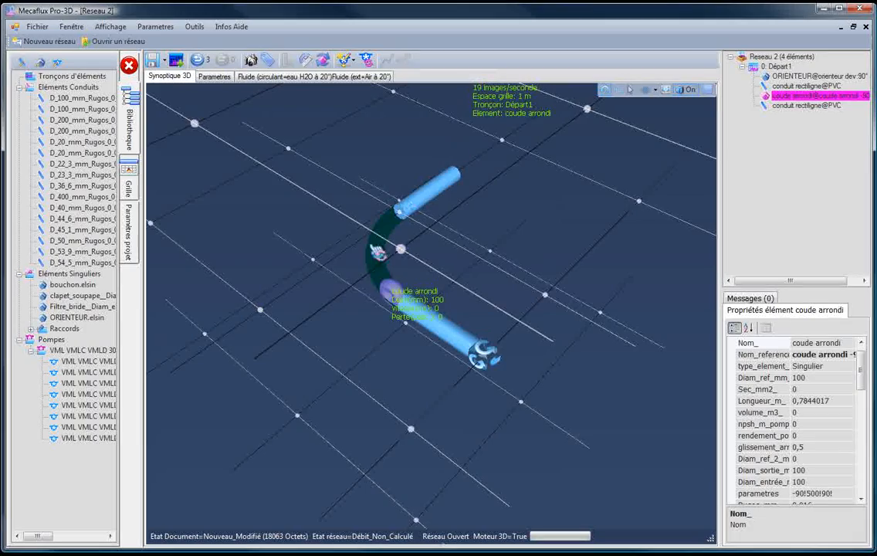
Step: Enlarge the end conduit from 100 to 200 mm with a 10° divergent cone, extended by a 200 mm diameter conduit
drag(316, 293, 332, 382)
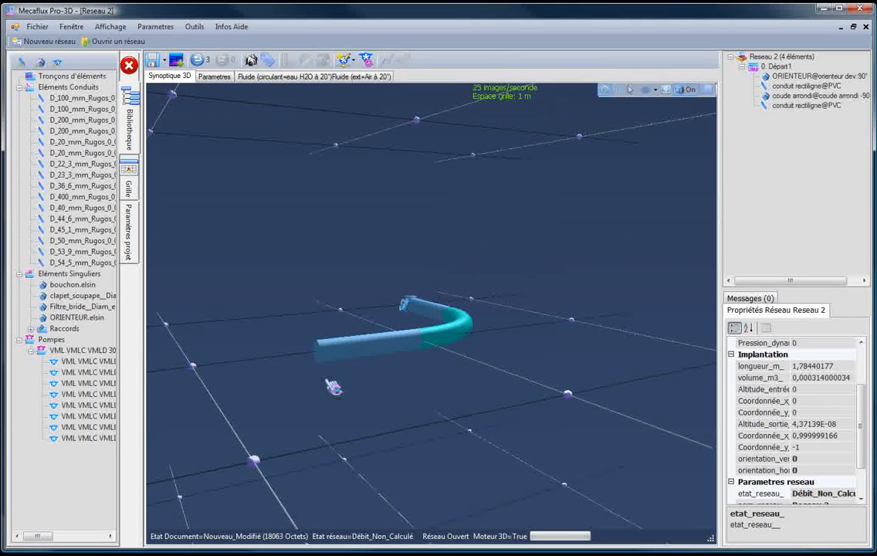
right_click(335, 359)
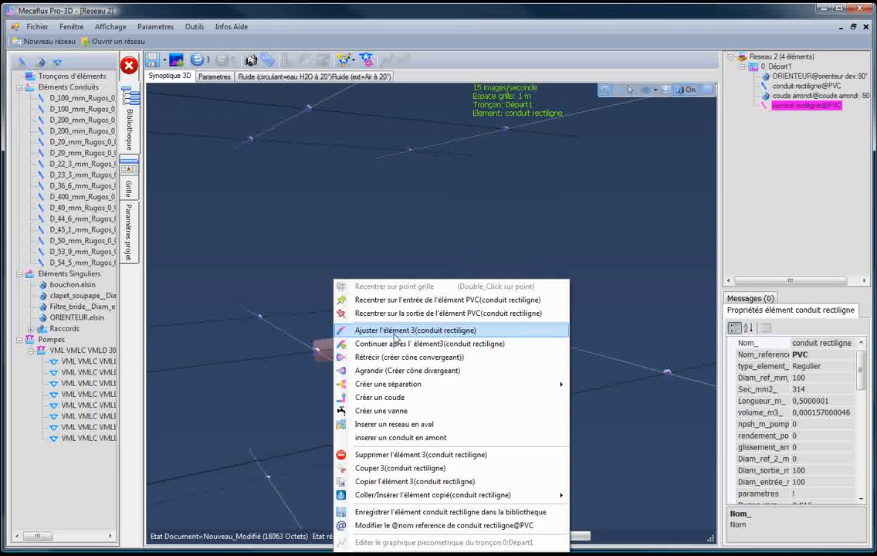
click(371, 373)
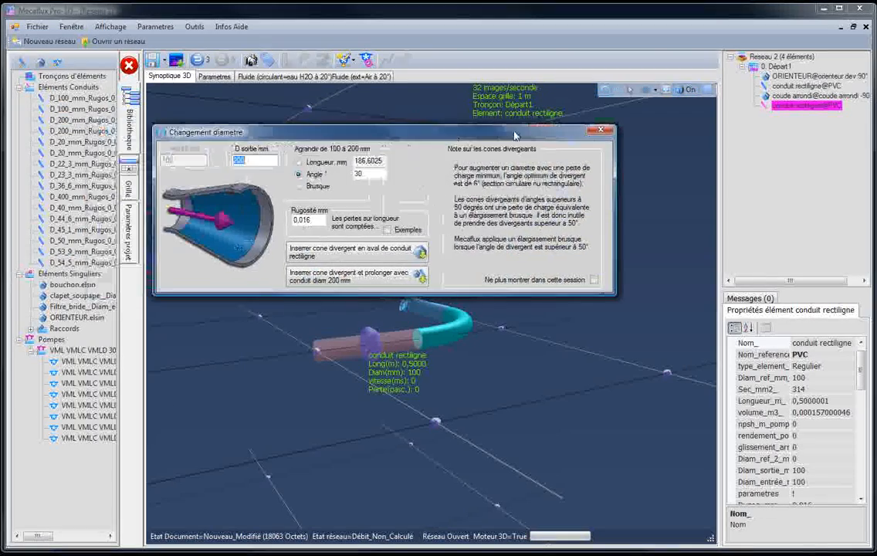
drag(530, 129, 532, 90)
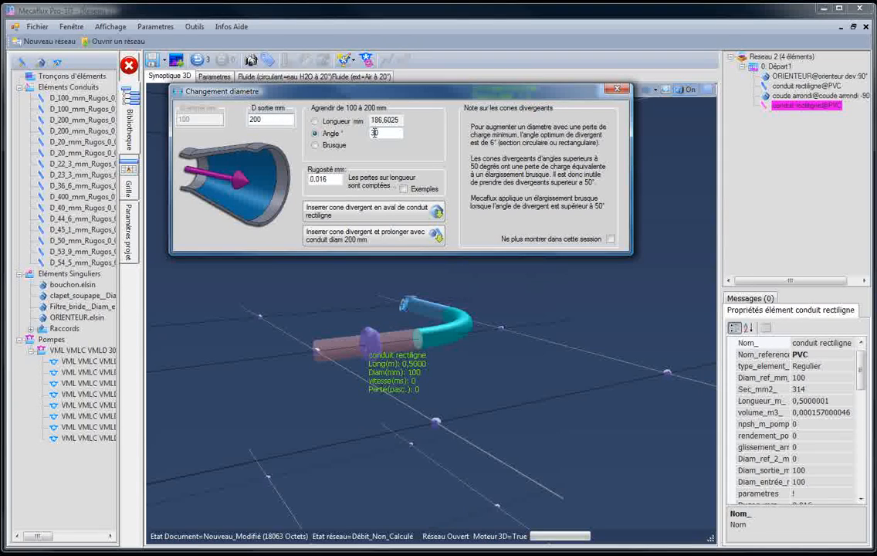
text(10)
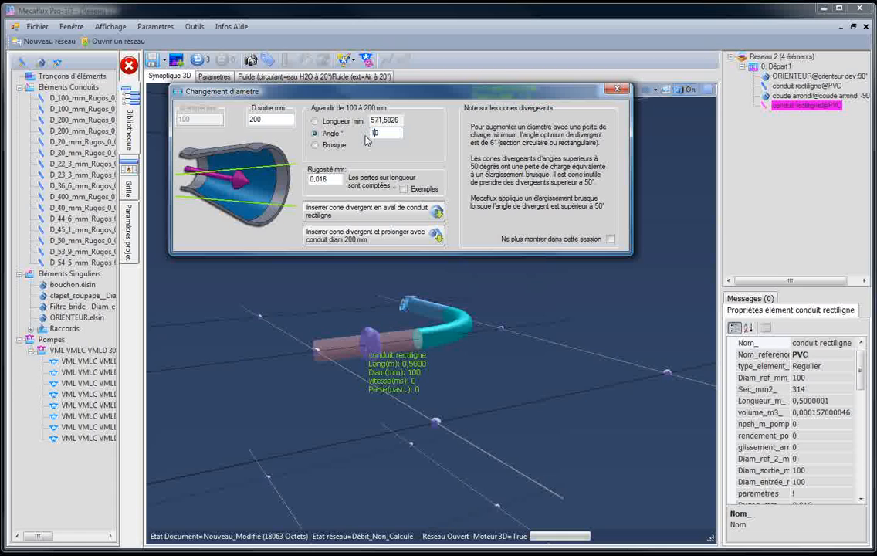
click(359, 239)
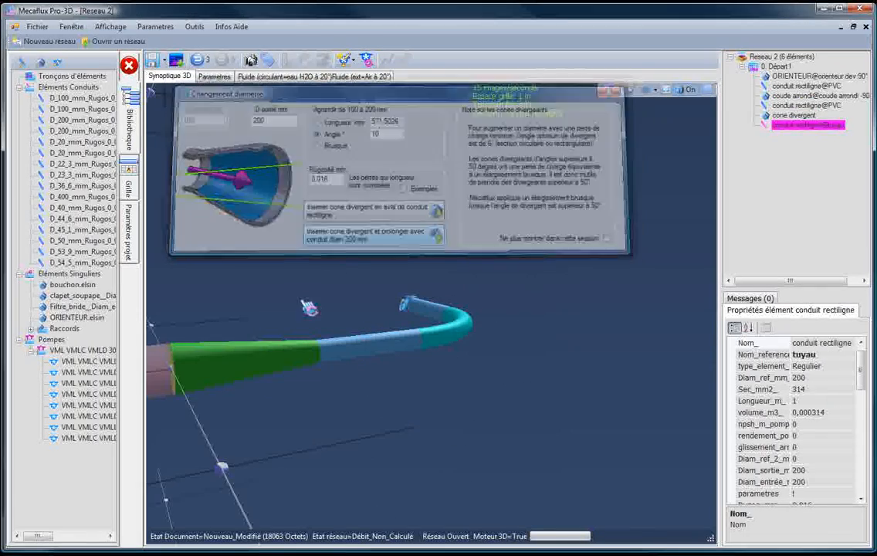
drag(399, 422, 301, 451)
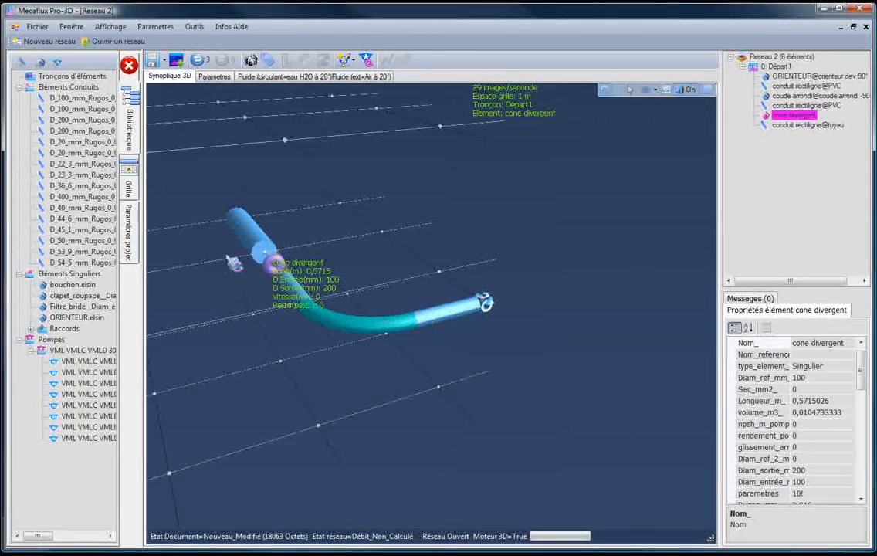
drag(358, 244, 293, 241)
scroll(554, 221, up, 6)
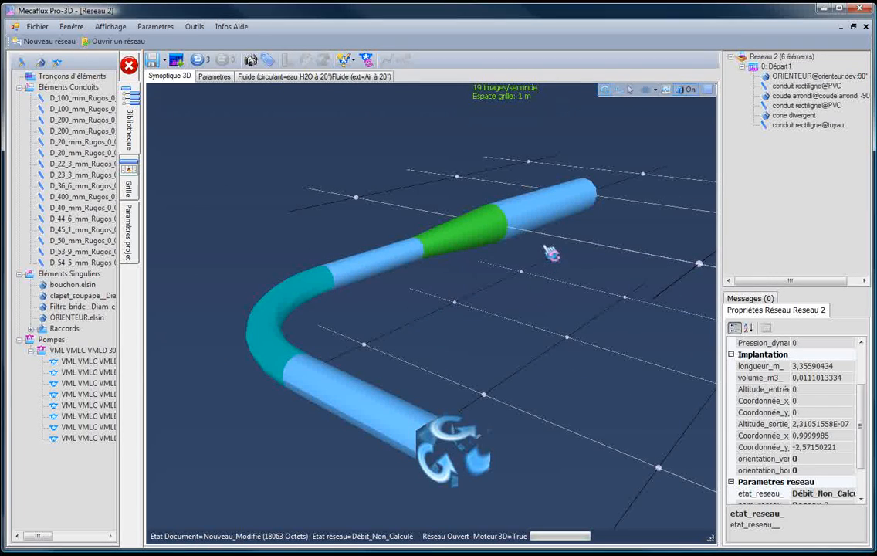
Step: Adjust the 200 mm conduit after the cone by trying several grid points and extending it 2 m along the cone's axis
click(535, 225)
right_click(531, 225)
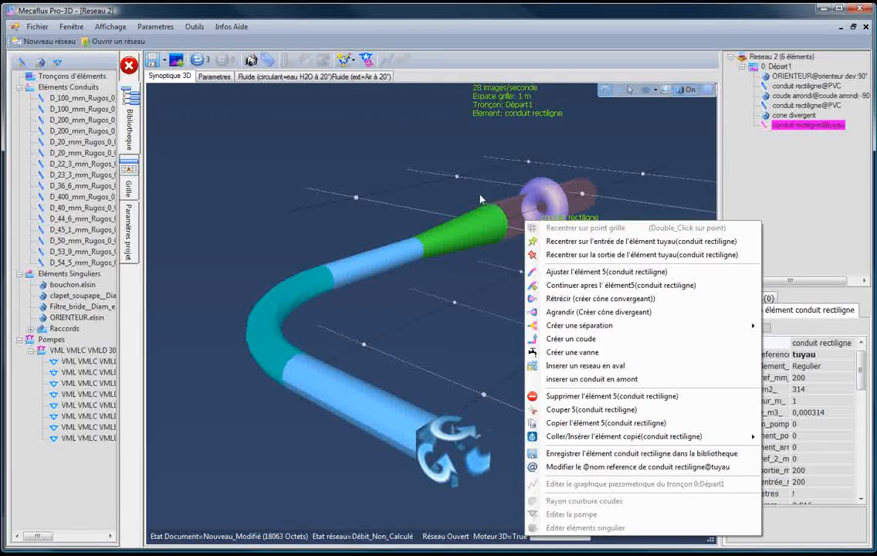
click(429, 179)
right_click(537, 209)
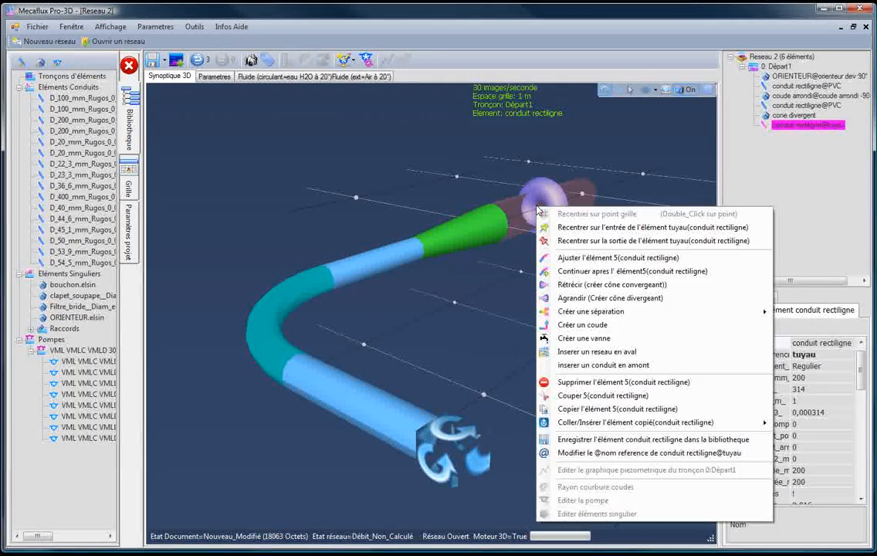
click(594, 259)
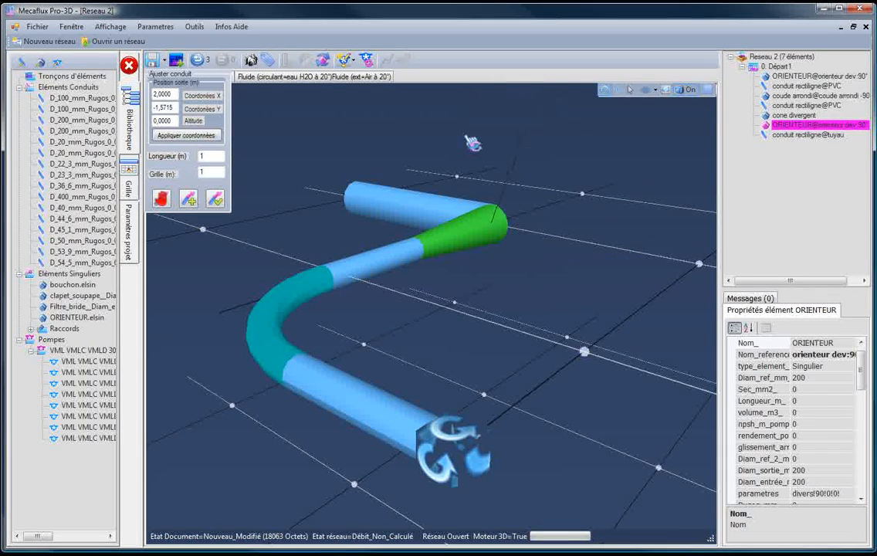
click(458, 176)
click(556, 183)
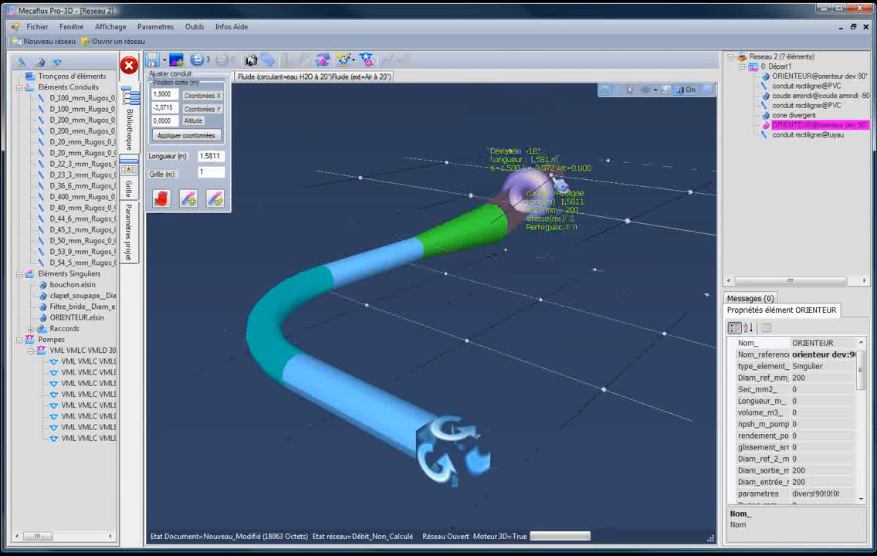
click(501, 227)
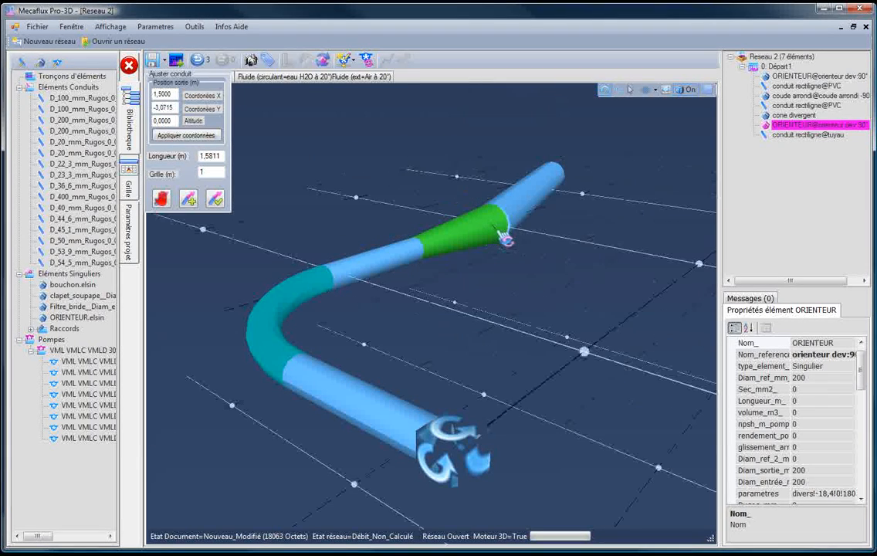
click(583, 193)
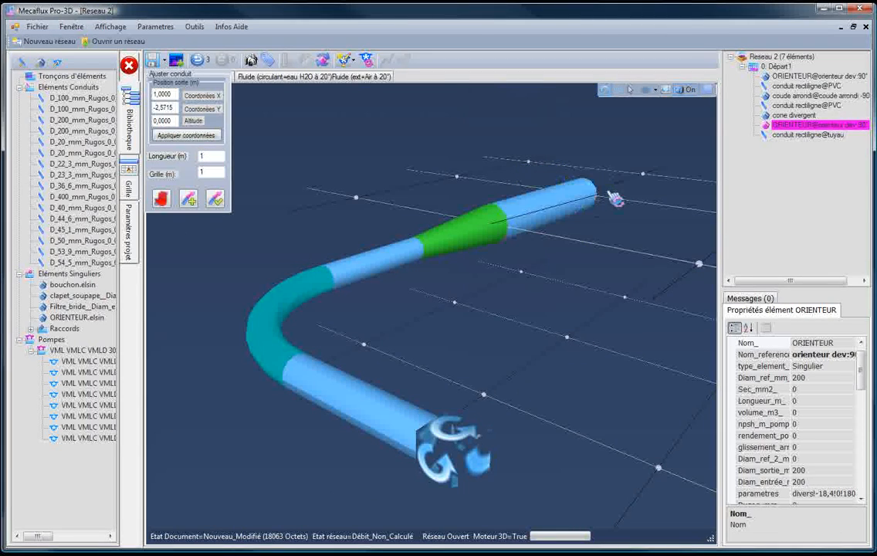
click(647, 180)
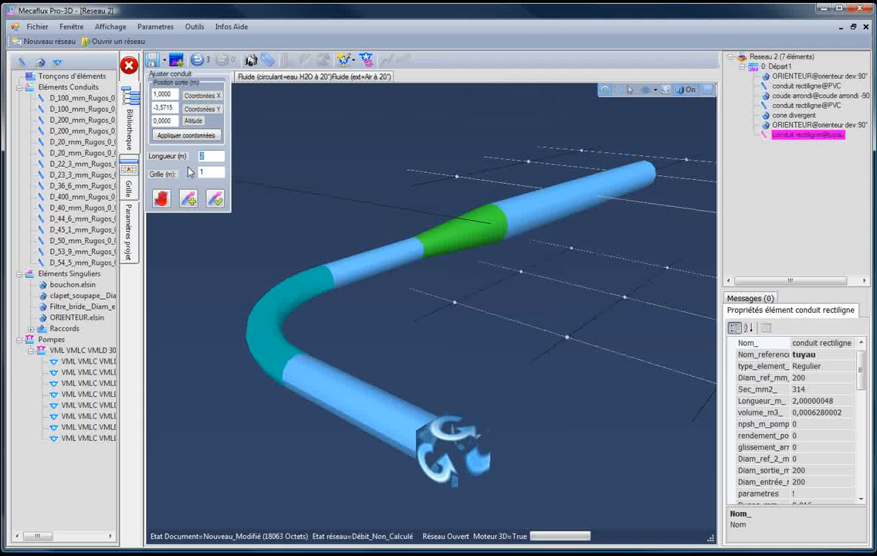
Step: Set the 200 mm conduit's length to 1,25 m, then apply exit coordinates X 1, Y 2 and altitude 1
text(1,25)
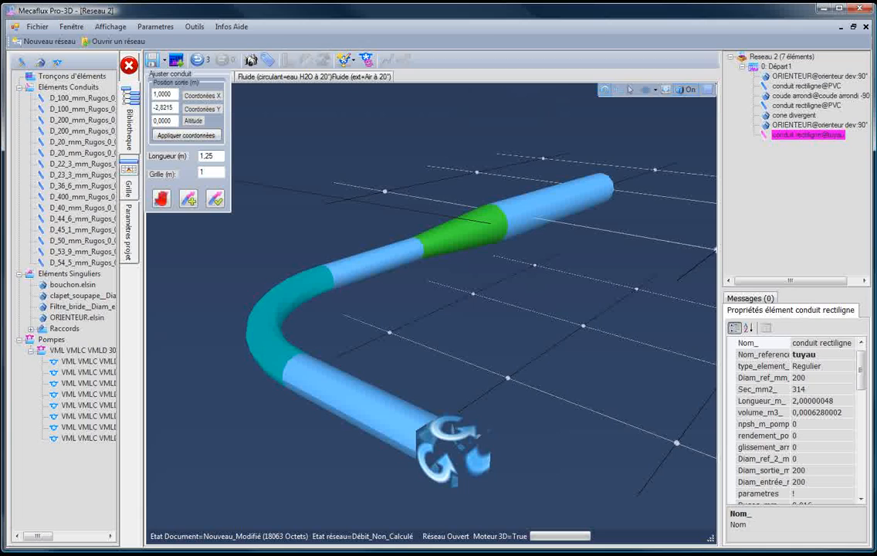
drag(169, 94, 144, 128)
double_click(175, 108)
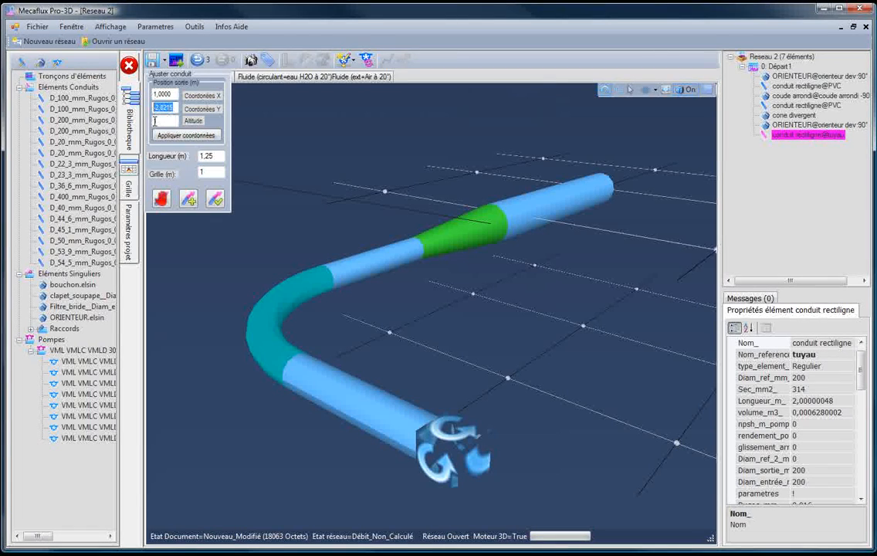
text(2)
double_click(171, 94)
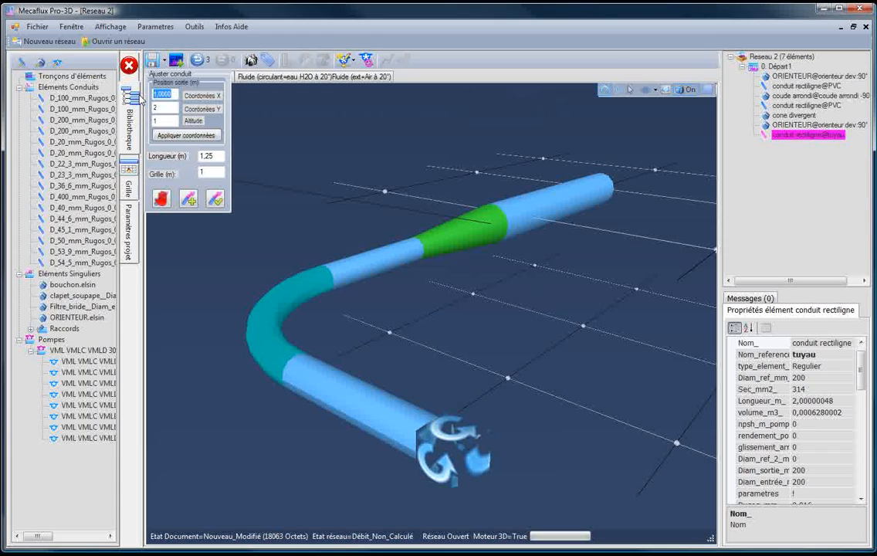
click(177, 135)
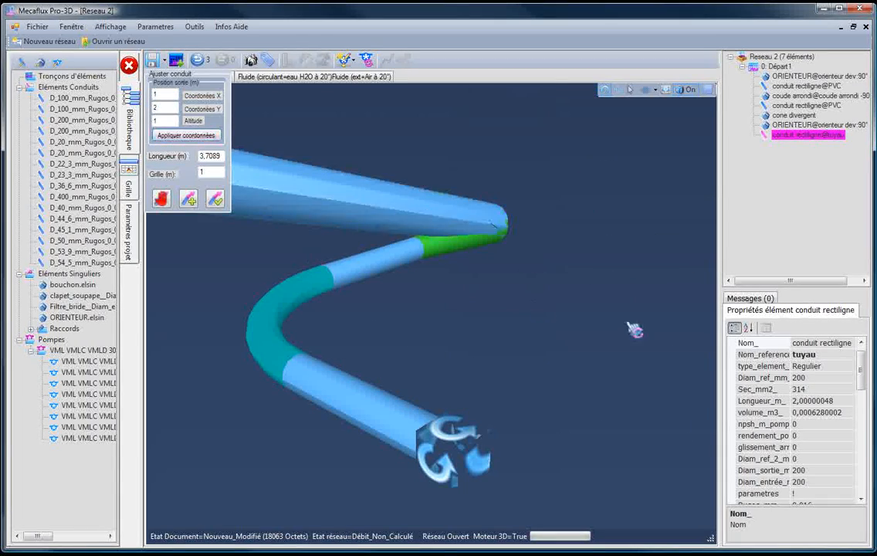
drag(681, 336, 464, 456)
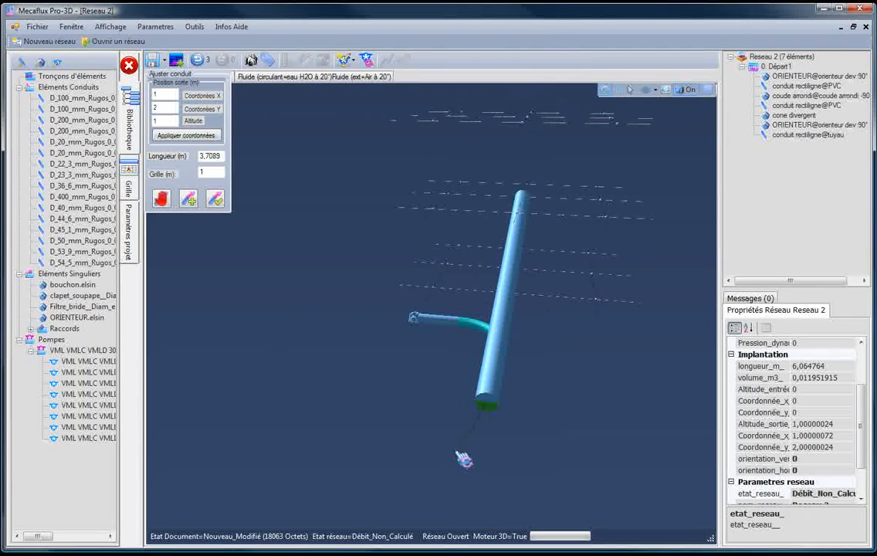
click(489, 417)
drag(411, 410, 331, 412)
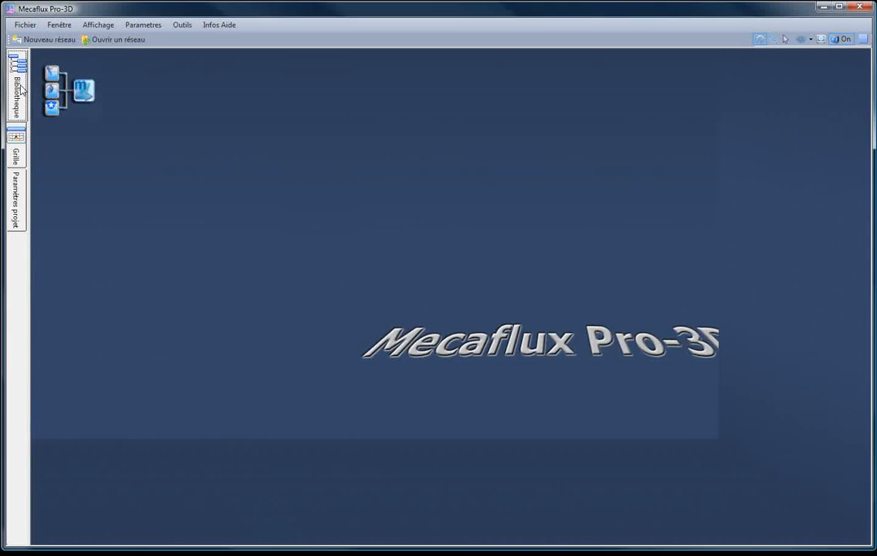
Step: Place a 100 mm PVC conduit from the library in the new network, ending at X 0, Y -1, altitude 0, and validate it
click(20, 90)
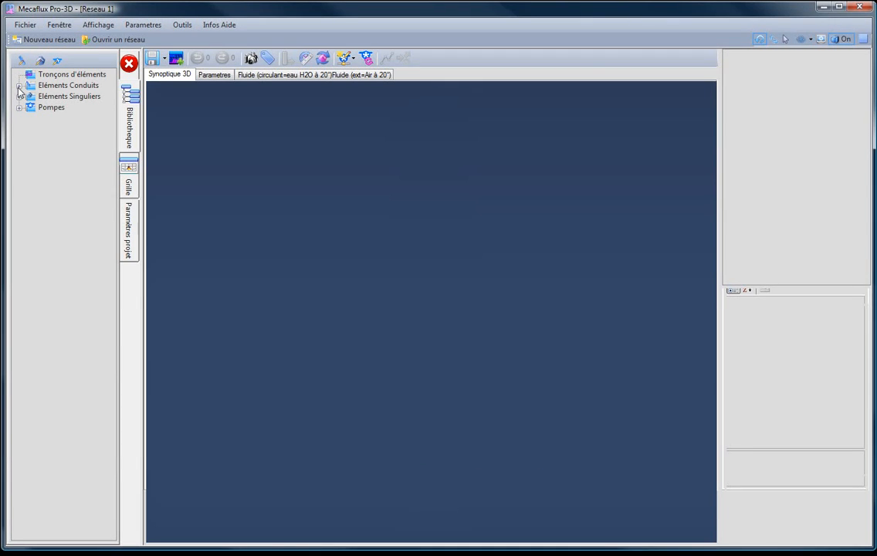
click(19, 96)
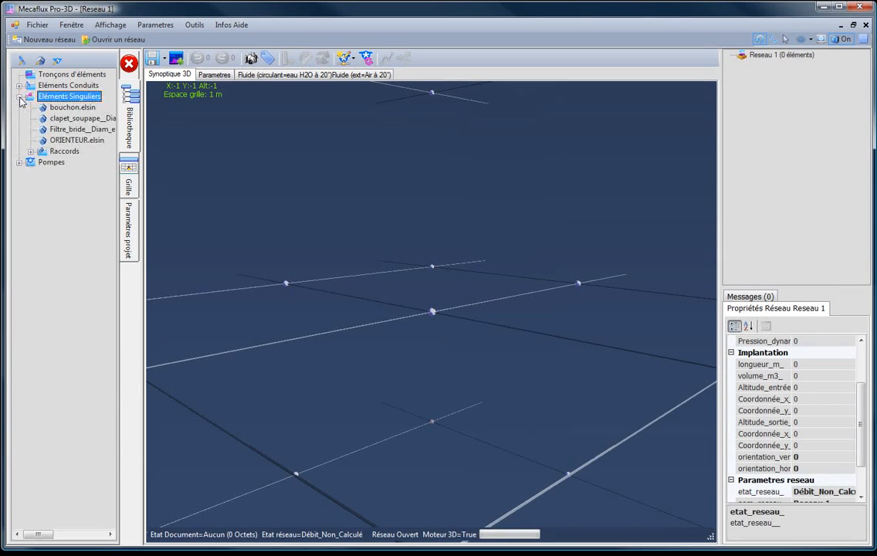
click(19, 85)
drag(65, 99, 505, 337)
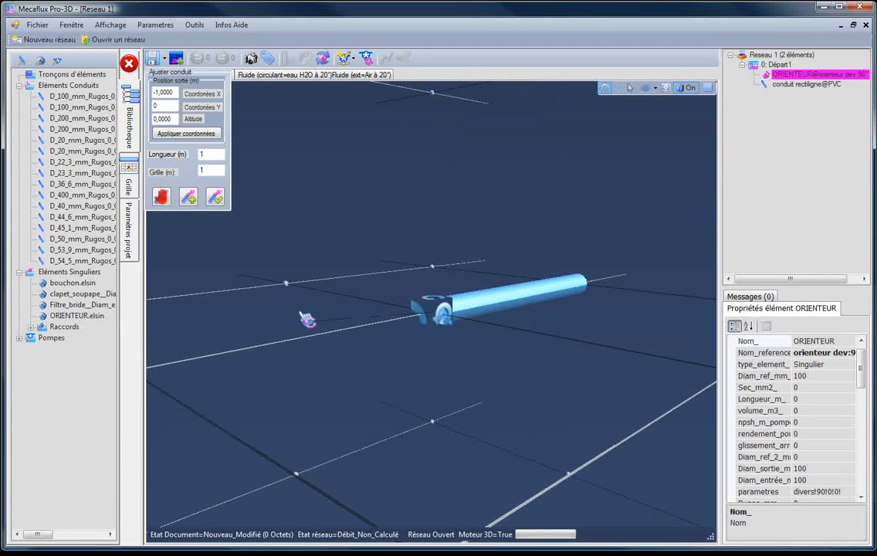
click(287, 285)
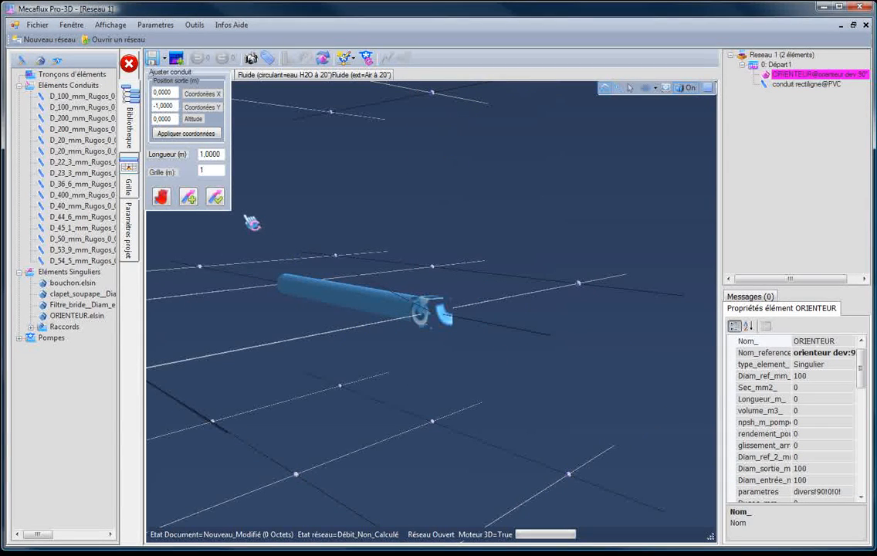
click(219, 200)
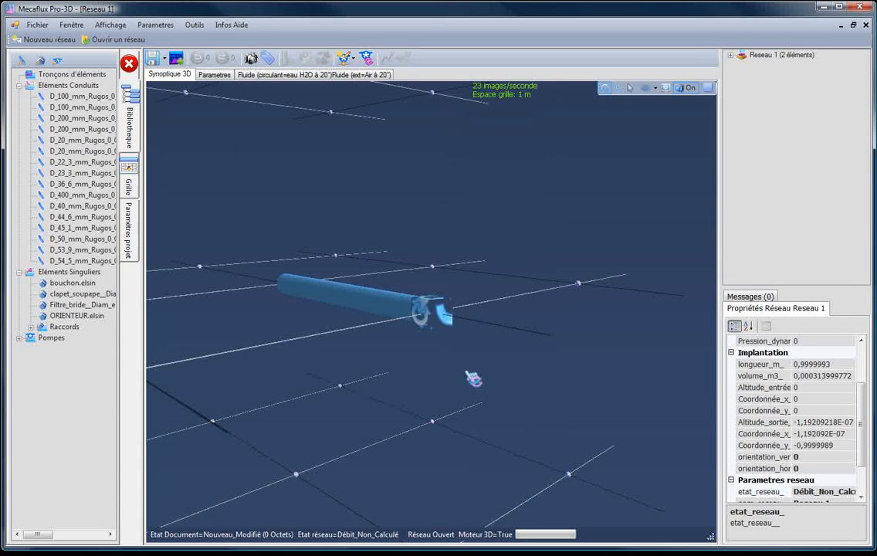
Step: Create a 135° separation fitting at the free end of the PVC conduit and view the two resulting branches
drag(353, 381, 418, 383)
scroll(273, 413, down, 5)
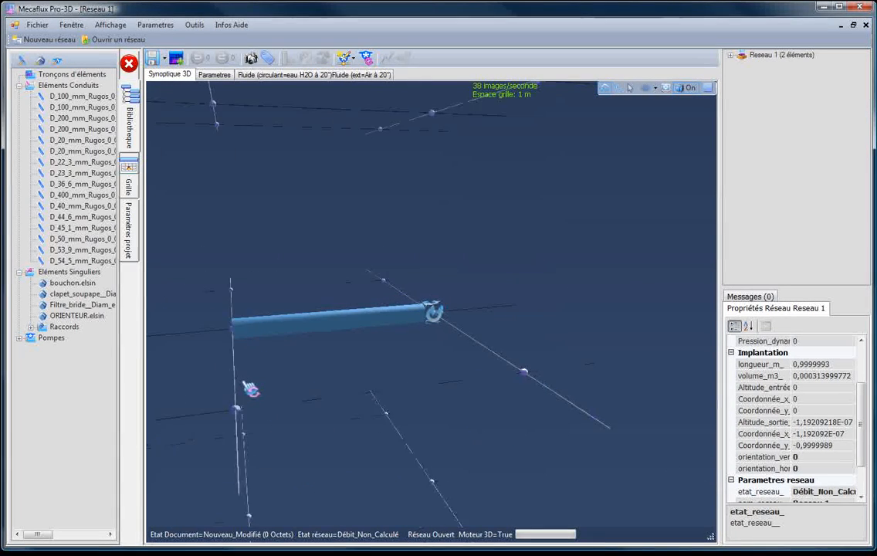
drag(244, 383, 291, 362)
scroll(284, 353, up, 4)
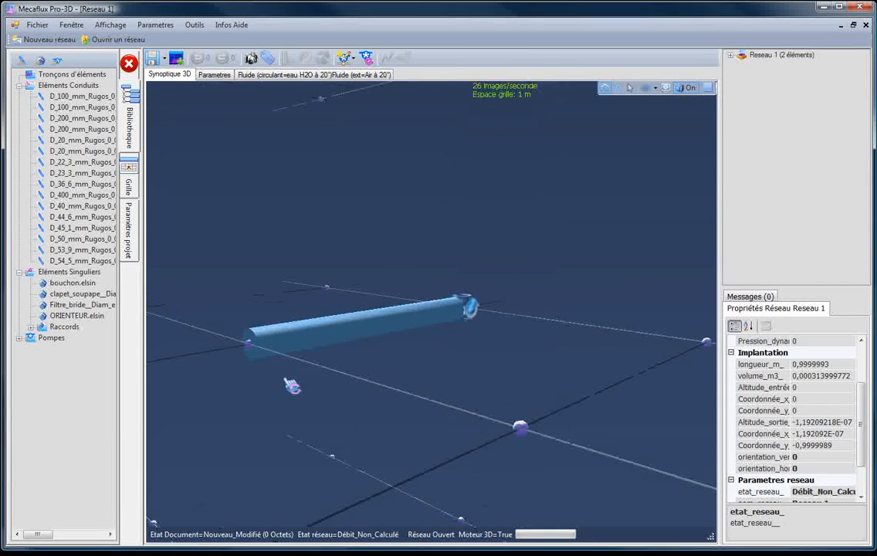
scroll(291, 386, down, 5)
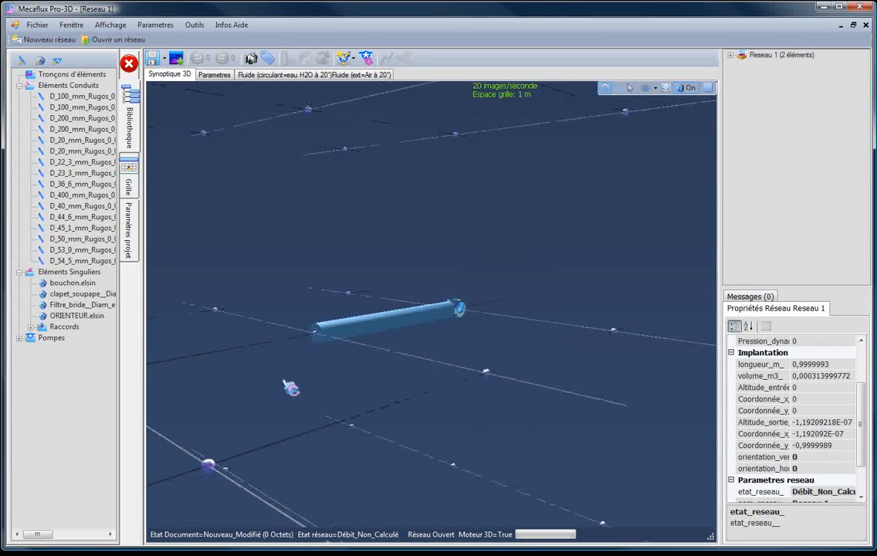
drag(319, 376, 247, 386)
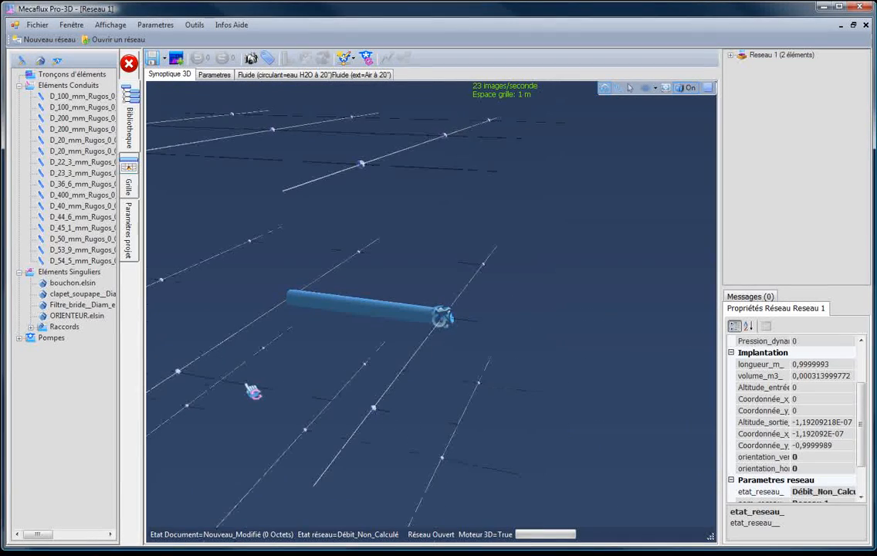
click(316, 301)
right_click(313, 302)
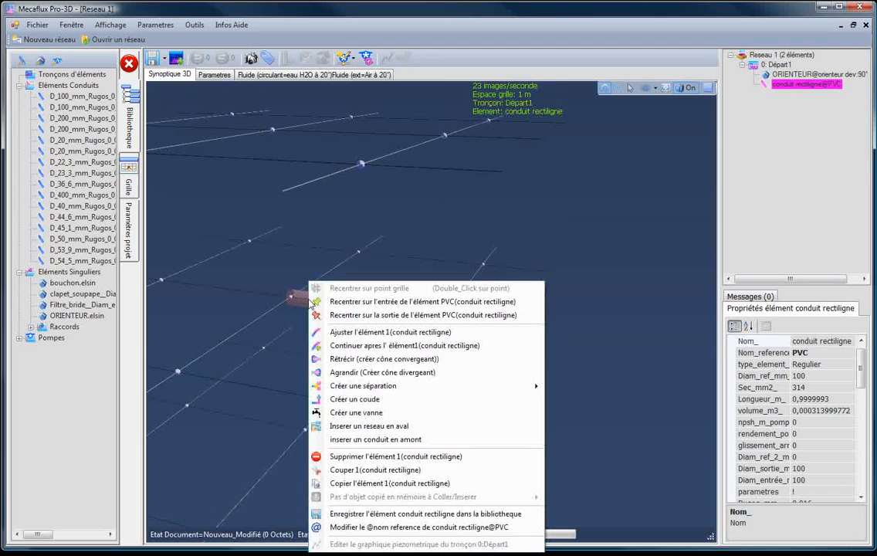
mouse_move(341, 388)
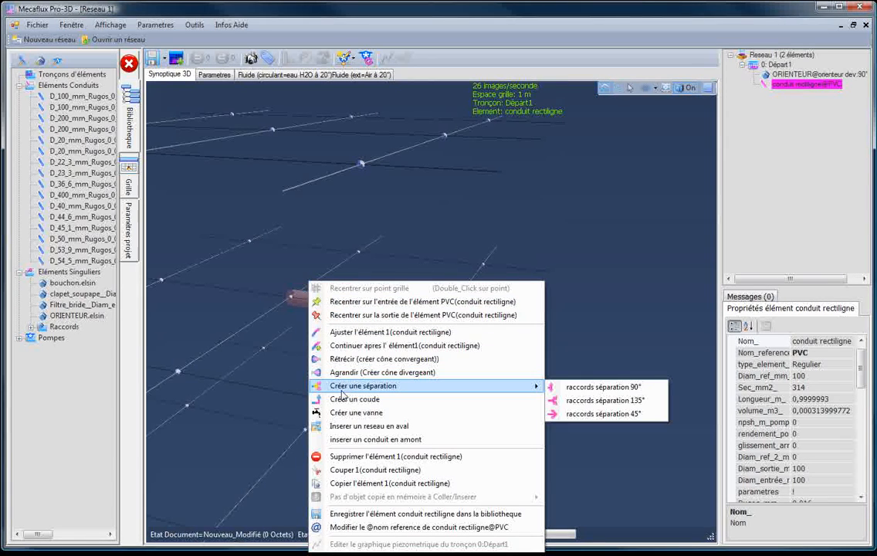
click(581, 401)
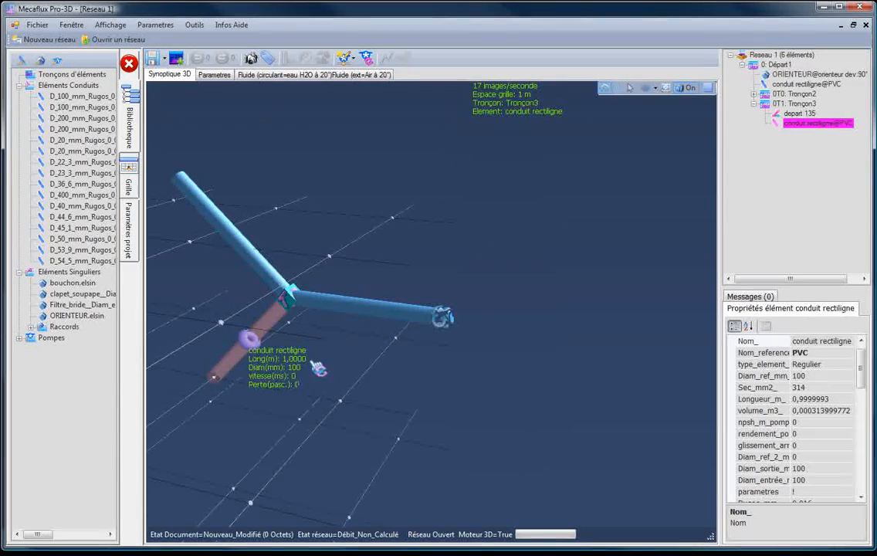
drag(317, 368, 436, 349)
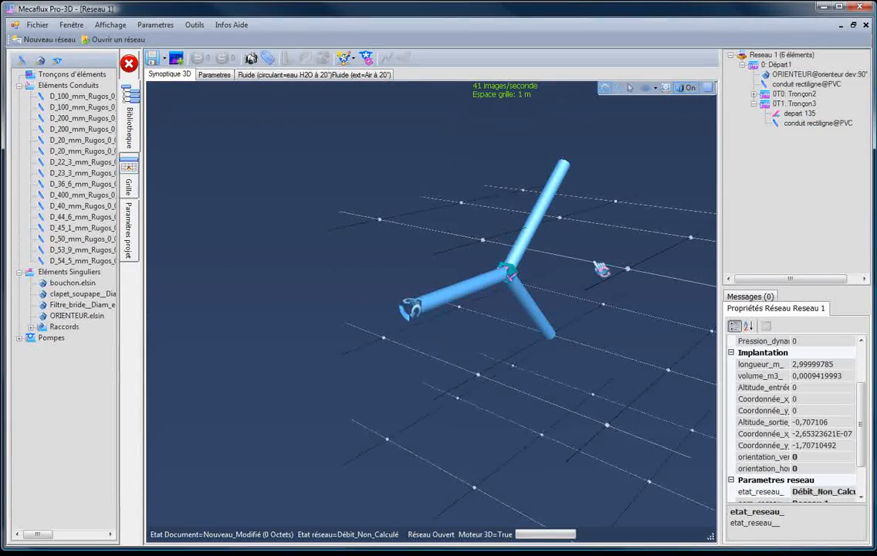
scroll(570, 309, up, 5)
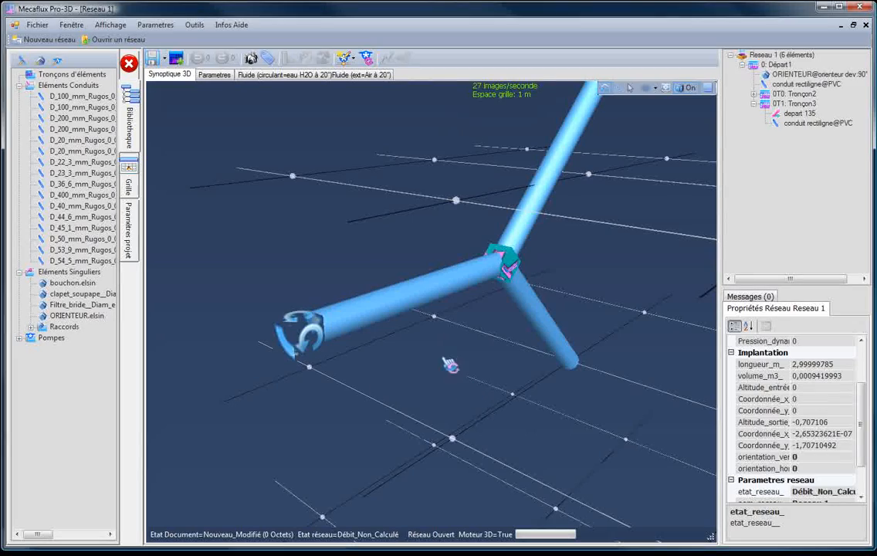
Step: Examine the inlet conduit and the two branch conduits of the 135° separation in the 3D view and network tree
click(458, 294)
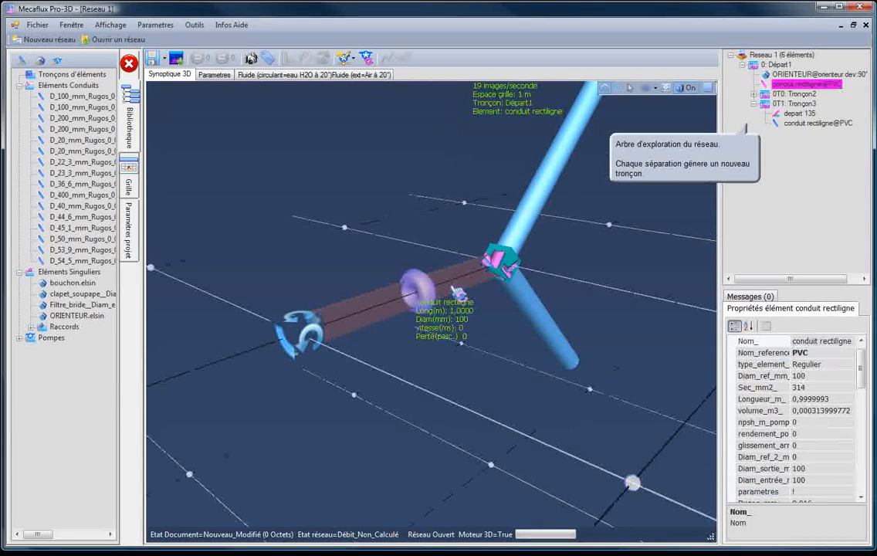
click(541, 199)
click(533, 315)
click(449, 344)
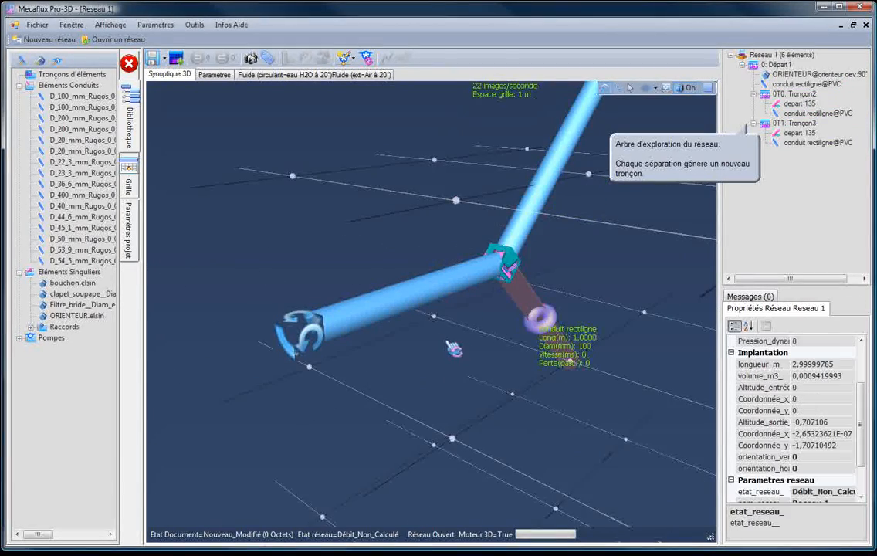
drag(448, 343, 519, 343)
scroll(311, 340, down, 3)
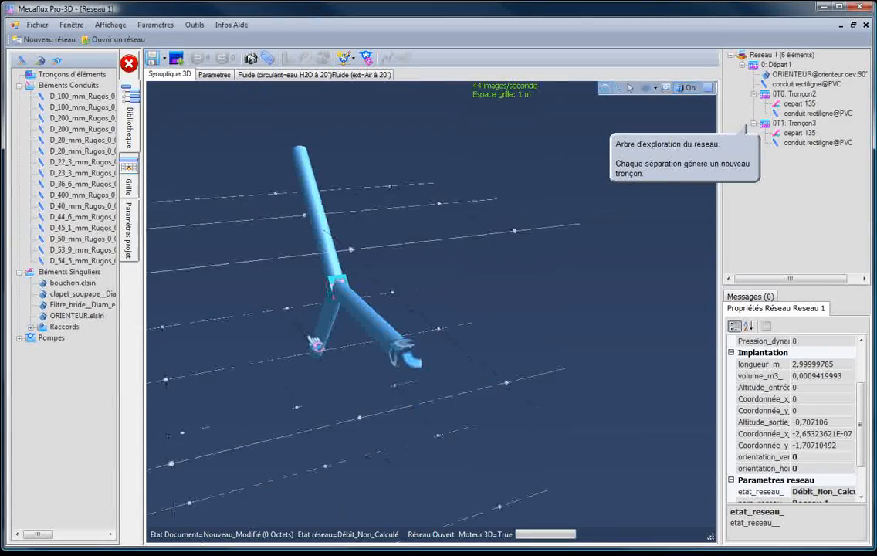
drag(315, 356, 599, 306)
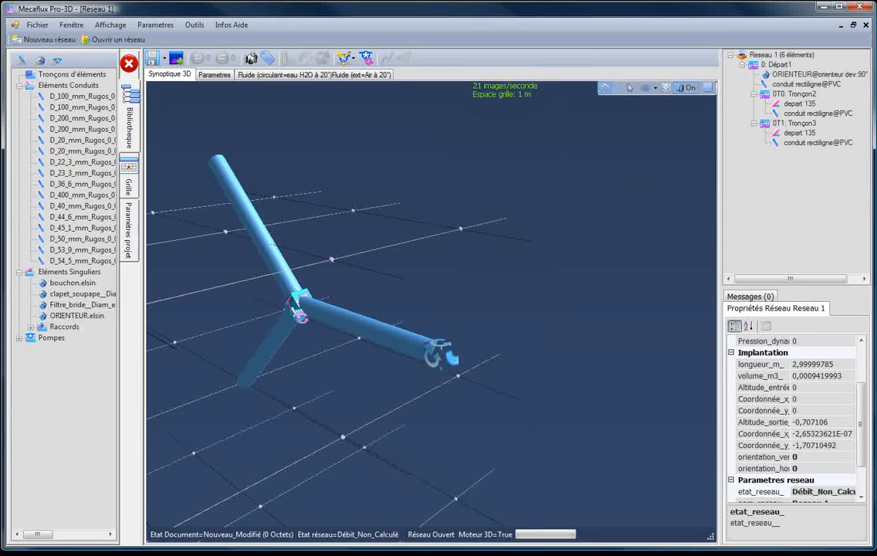
Step: Examine how the separation fitting and its conduits correspond to the two linked depart 135 entries under Tronçon2 and Tronçon3
click(299, 302)
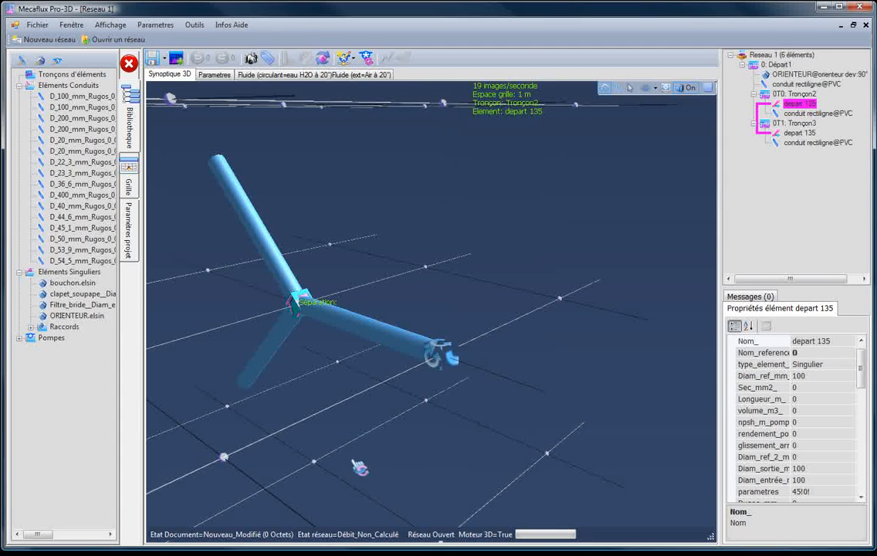
click(258, 227)
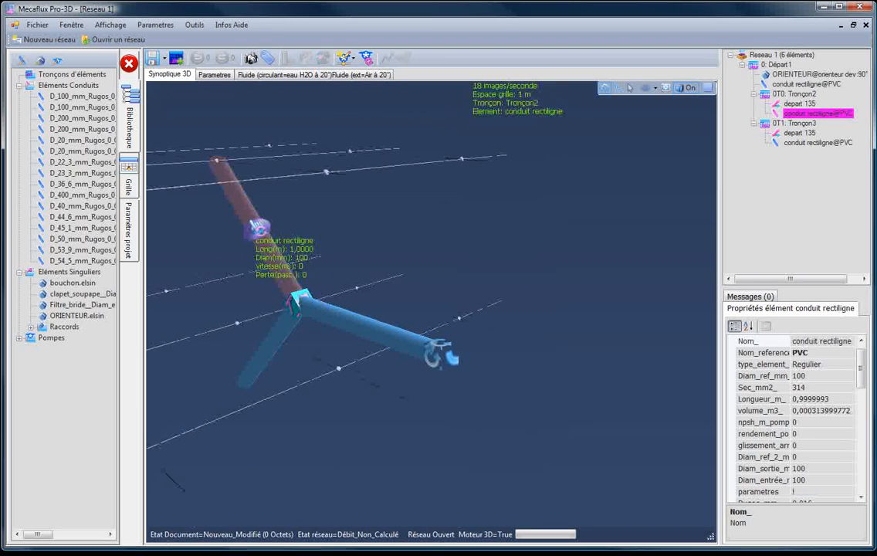
click(270, 368)
click(388, 337)
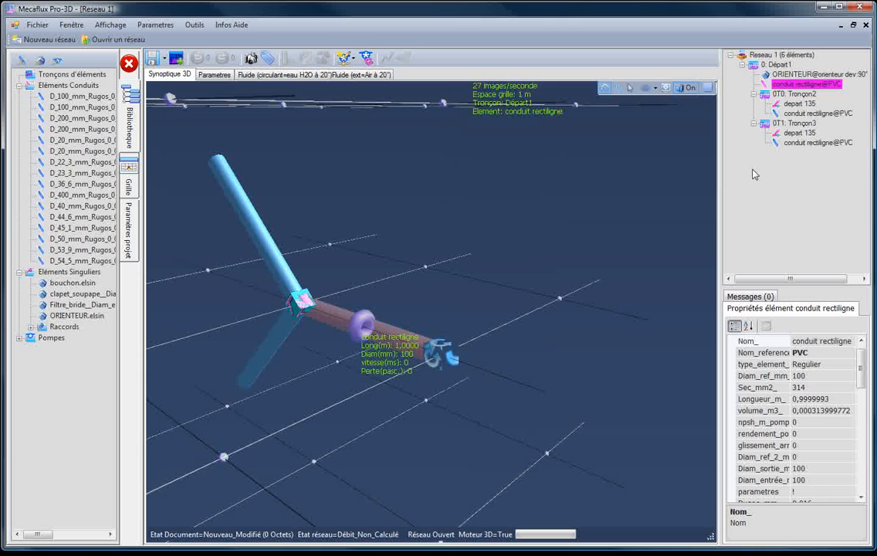
click(796, 135)
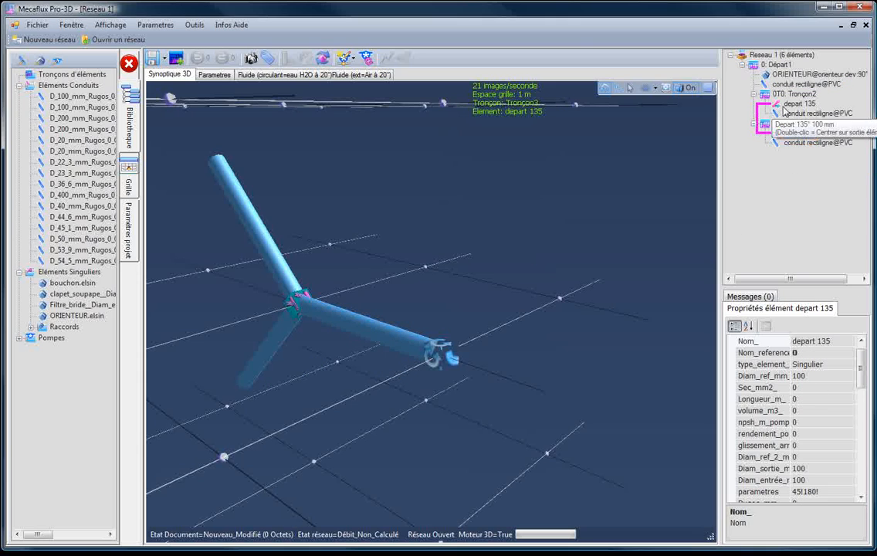
click(799, 103)
click(786, 134)
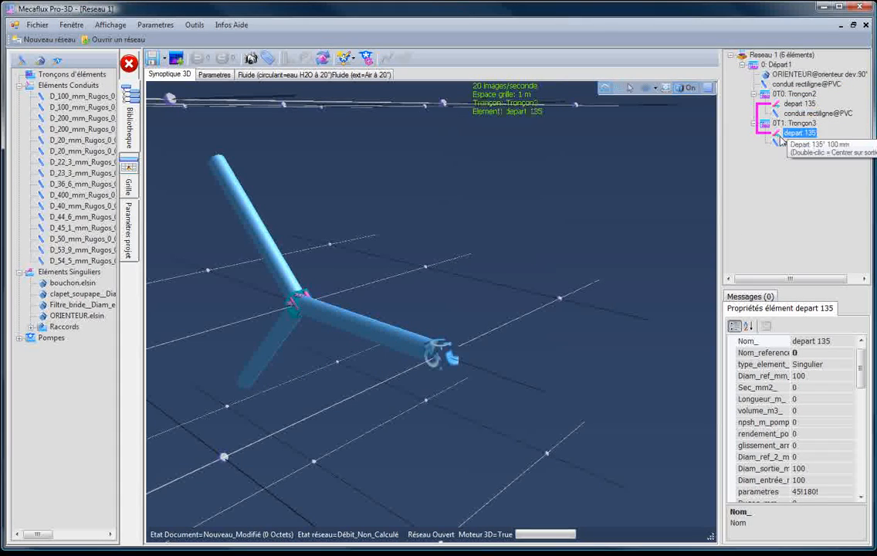
drag(366, 417, 388, 390)
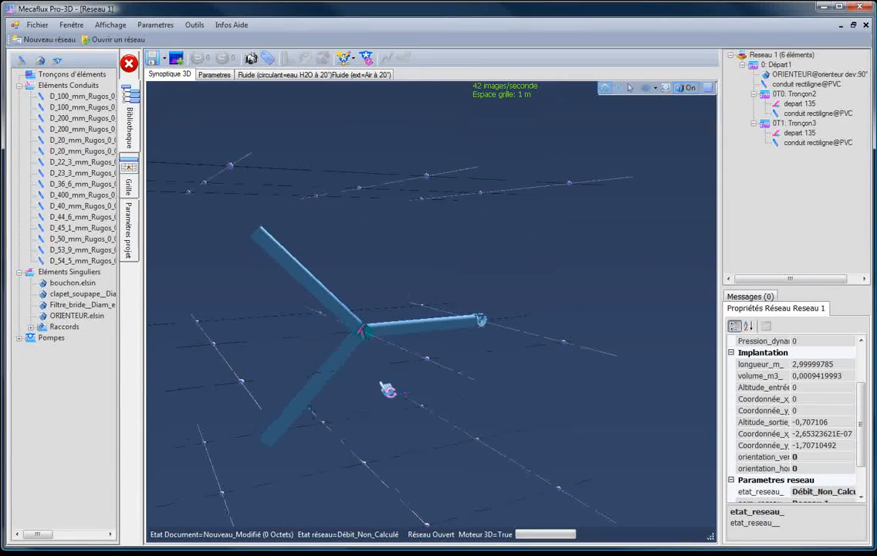
click(347, 363)
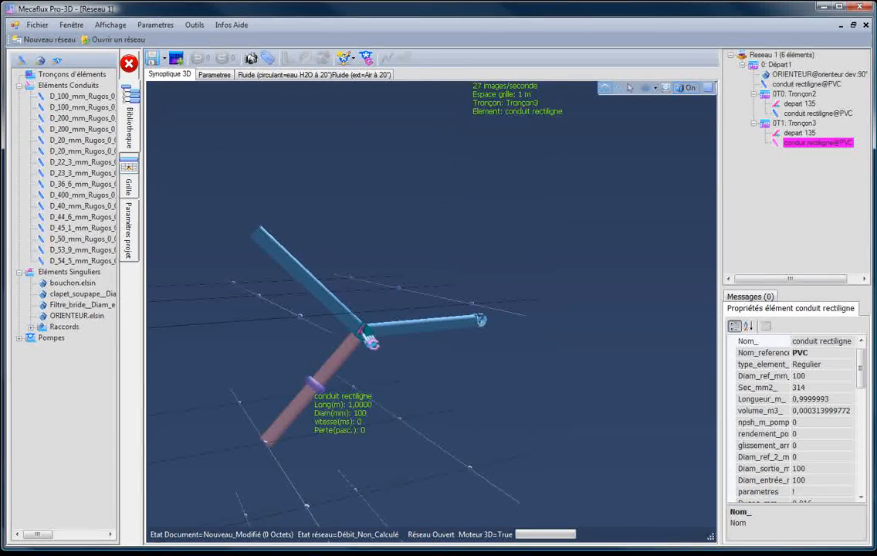
click(370, 341)
click(795, 104)
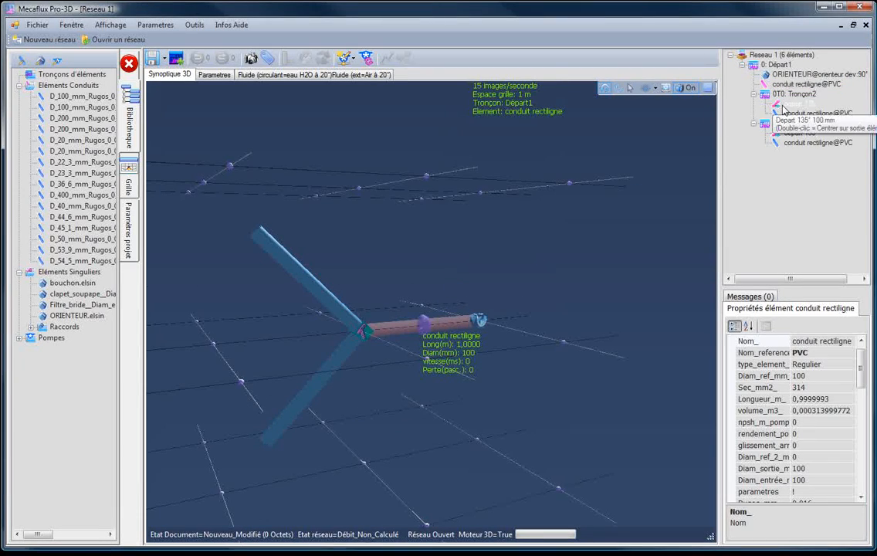
Step: Adjust the Tronçon2 branch conduit to end at X 1, Y -1, altitude 0, and validate it
drag(453, 366, 277, 356)
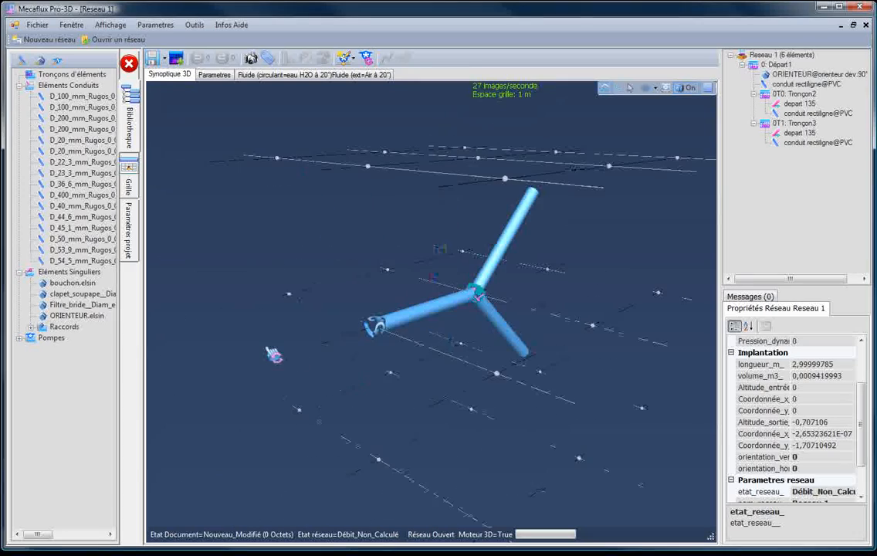
click(511, 251)
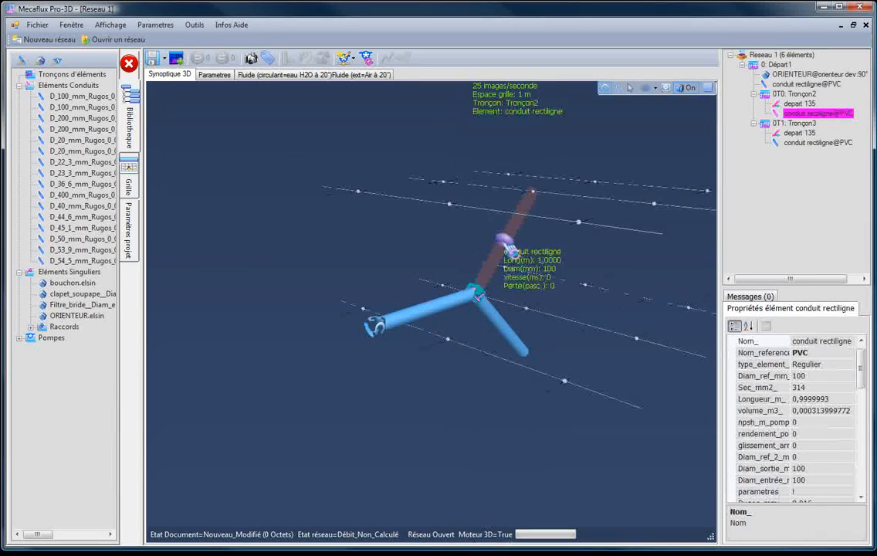
right_click(506, 260)
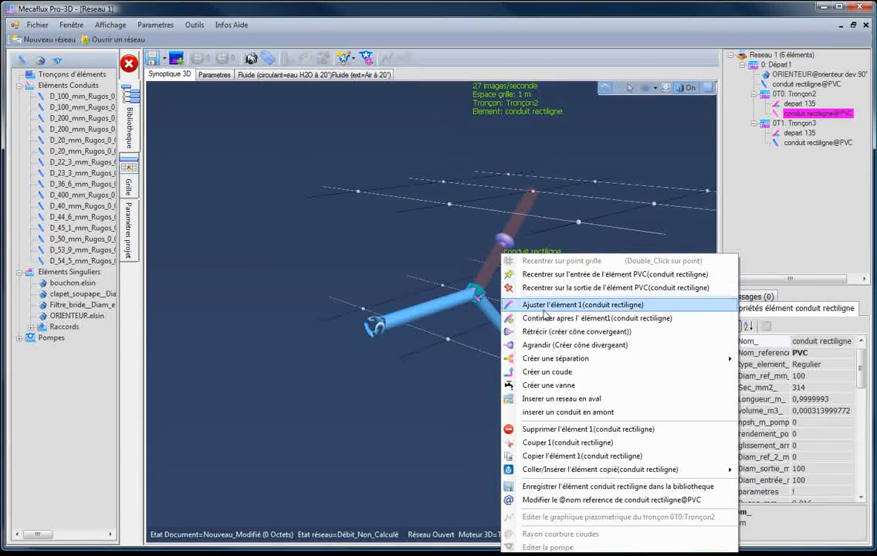
click(547, 309)
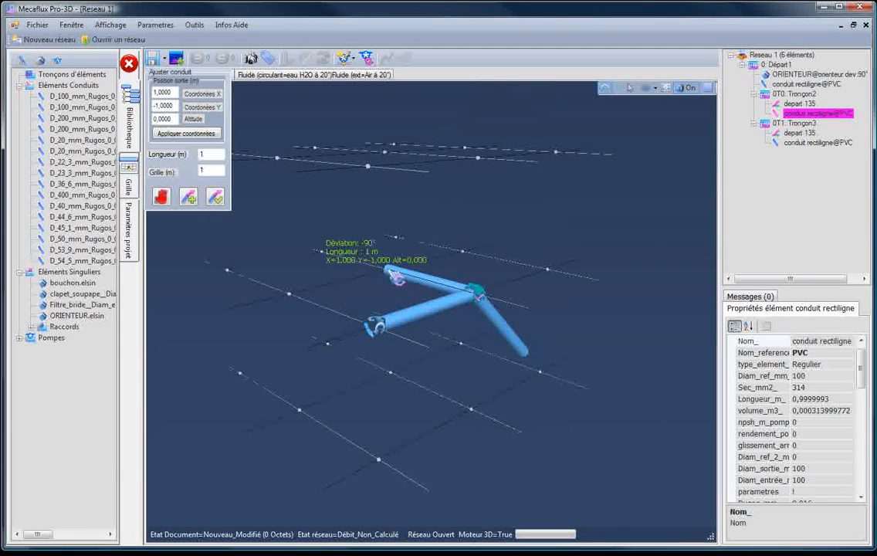
click(396, 277)
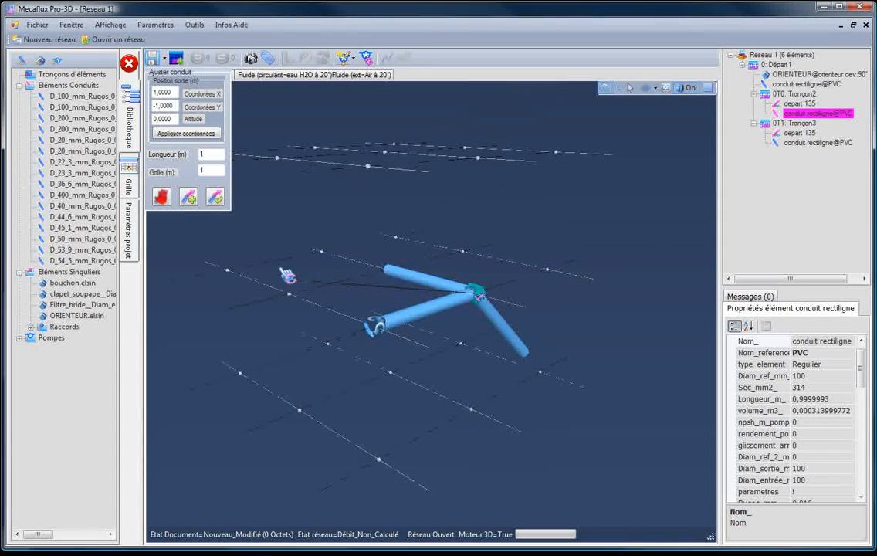
click(218, 203)
Step: Adjust the Tronçon3 branch conduit to end at X 0, Y -2, altitude 0, in line with the inlet, and validate it
click(504, 331)
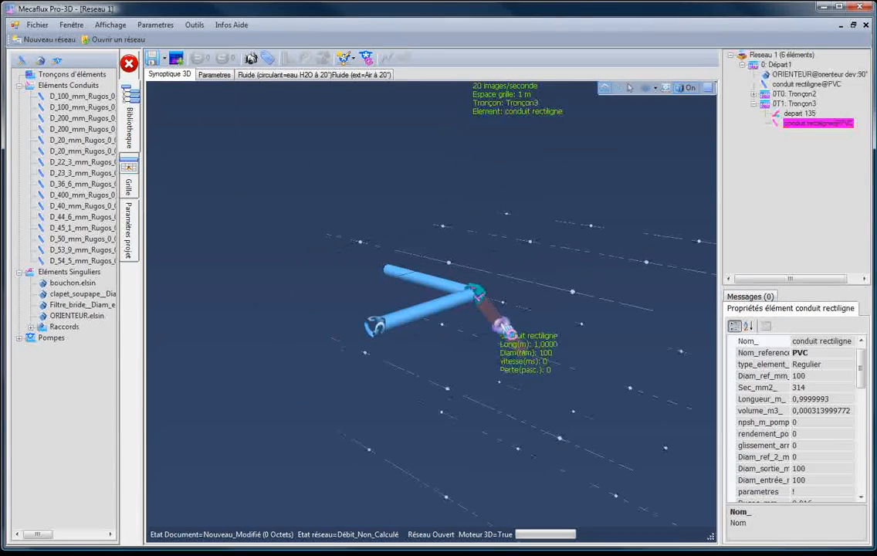
right_click(498, 324)
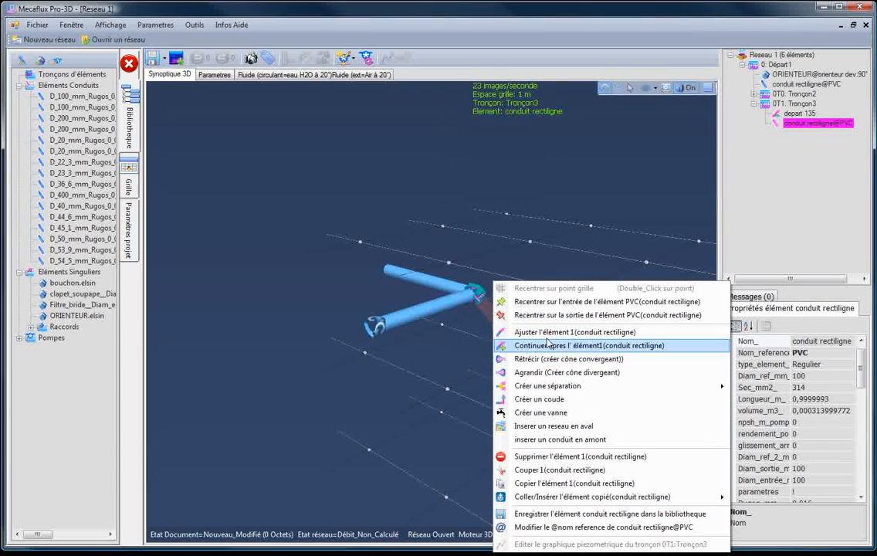
click(540, 332)
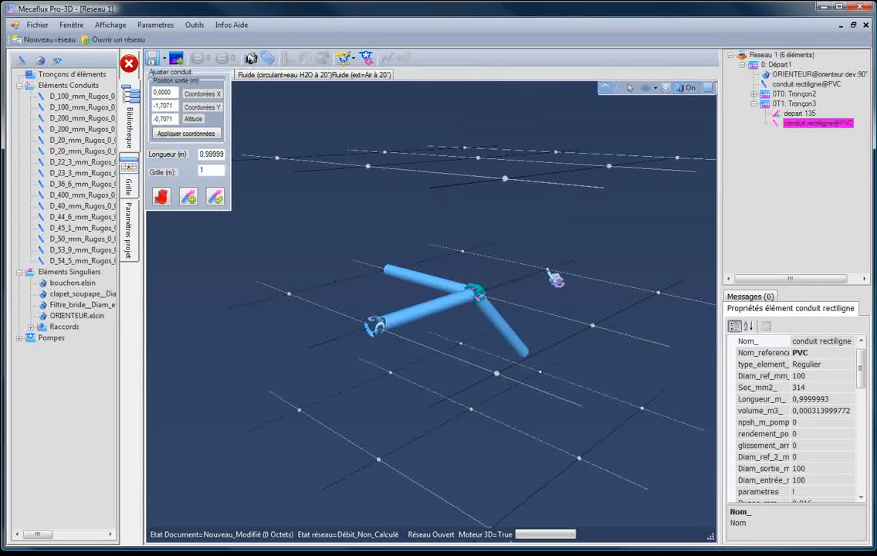
click(555, 278)
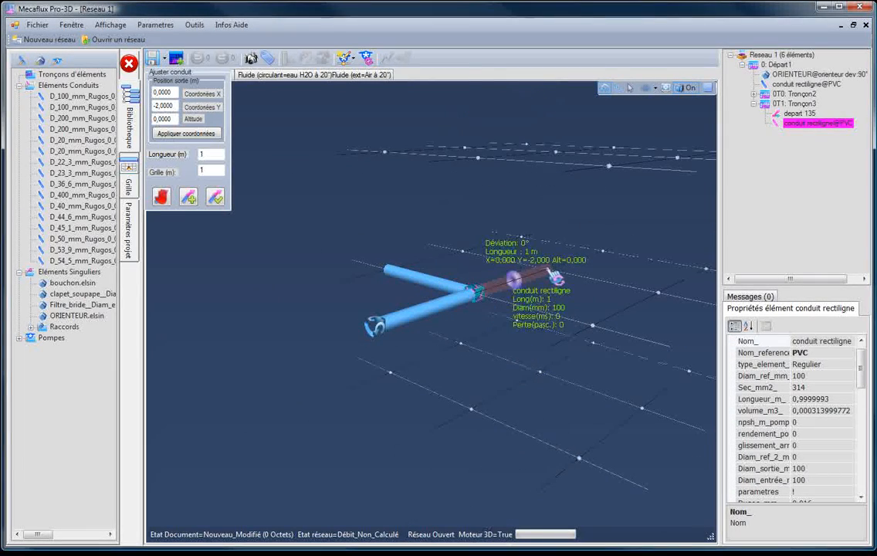
click(223, 200)
Step: Examine the straight-through Tronçon3 branch, including its passage 90 fitting and PVC conduit in the network tree
drag(496, 344, 607, 242)
scroll(597, 251, up, 5)
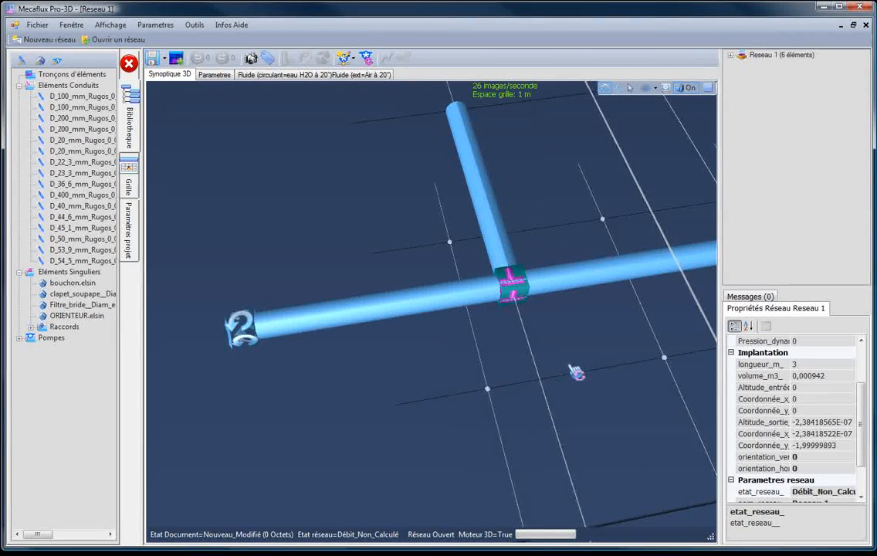
drag(576, 373, 522, 324)
click(550, 238)
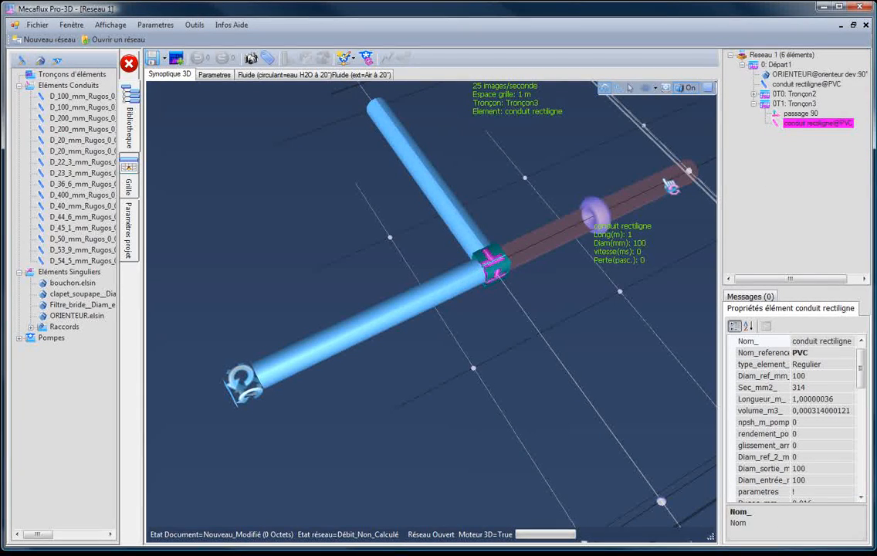
click(799, 113)
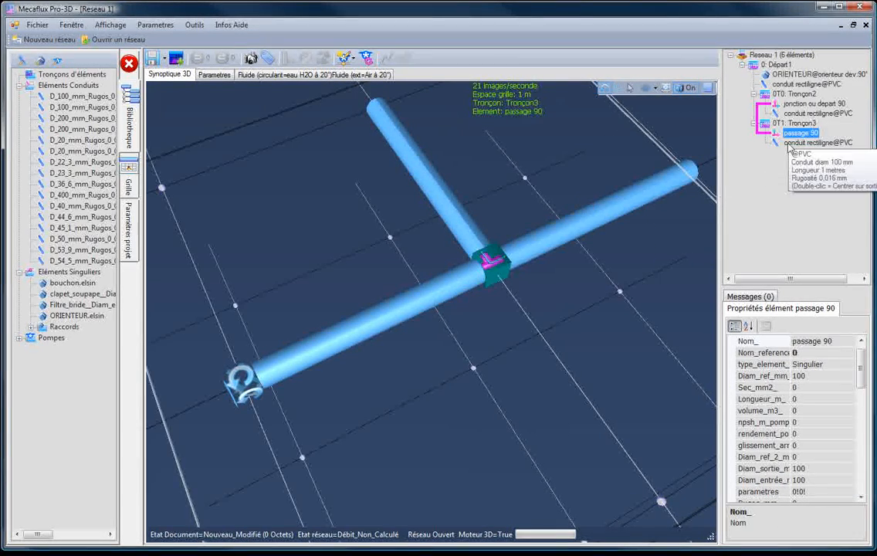
click(803, 143)
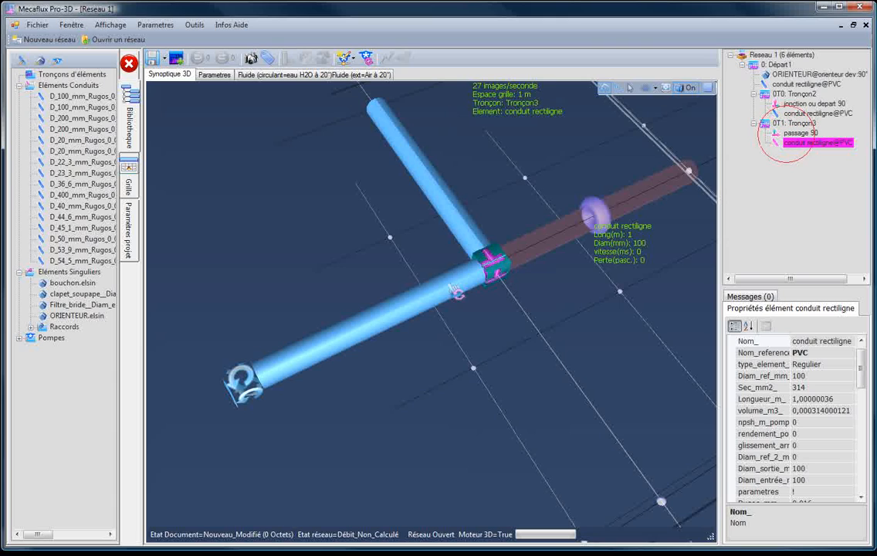
Step: Examine the separation fitting up close and compare the side branch's jonction ou depart 90 with the linked passage 90
scroll(502, 282, up, 3)
scroll(556, 201, up, 3)
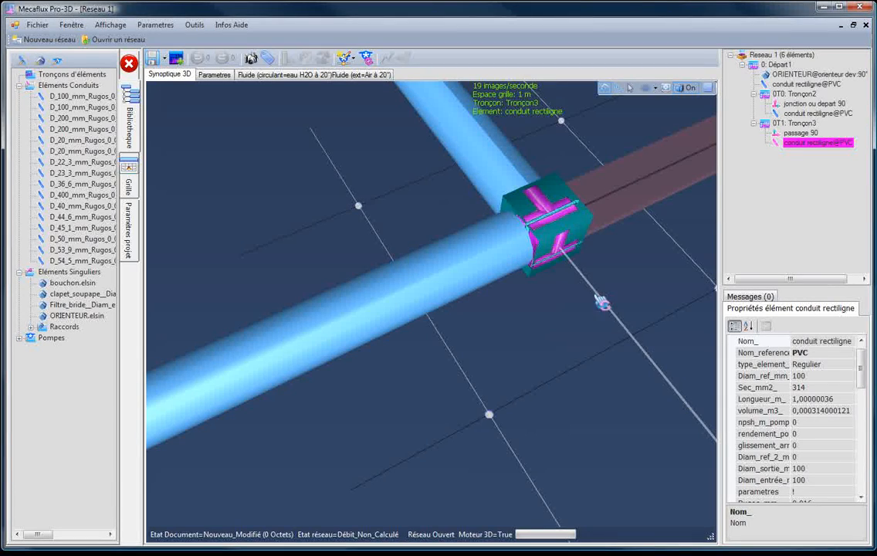
drag(606, 349, 614, 295)
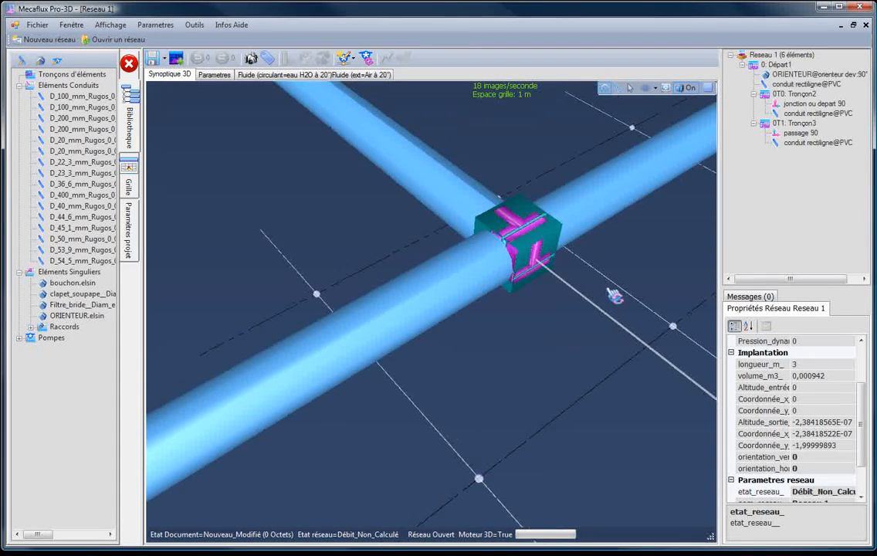
click(435, 176)
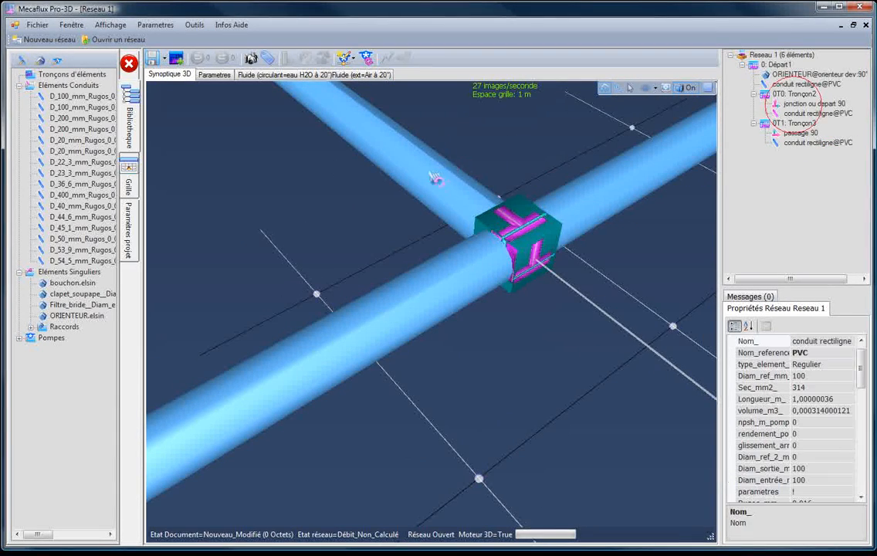
click(793, 105)
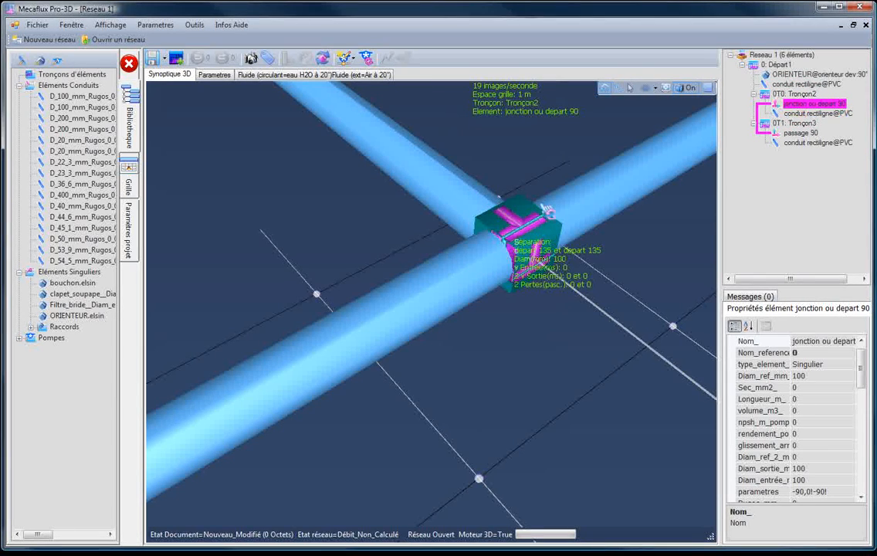
click(796, 135)
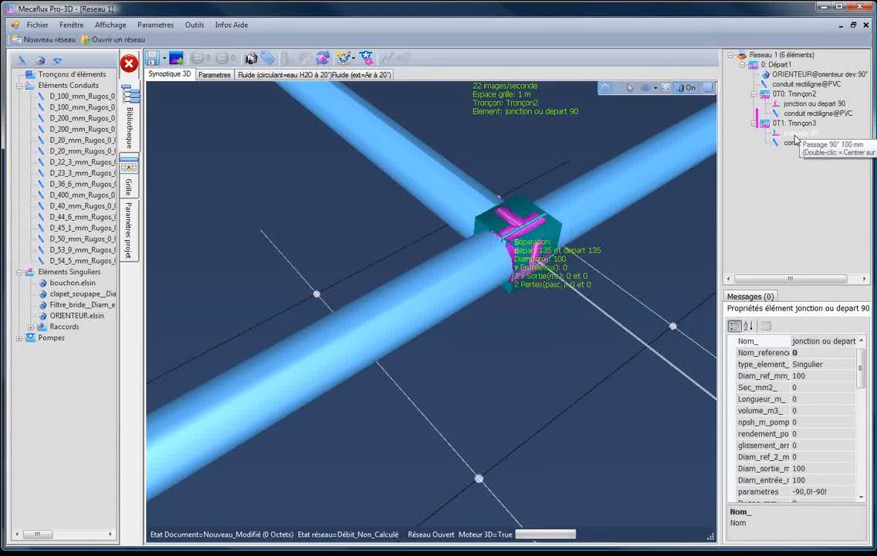
click(801, 105)
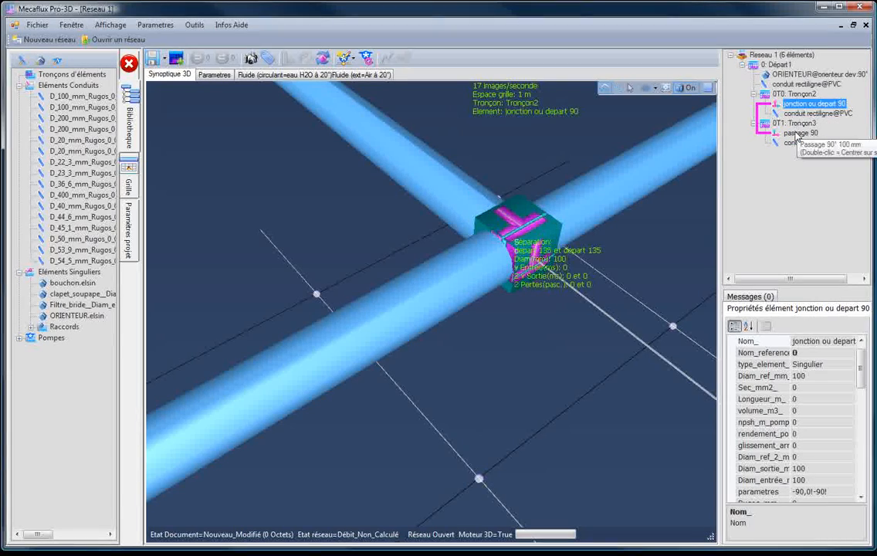
Step: Adjust the Tronçon3 straight-through conduit to rise vertically, ending at X 0, Y -1, altitude 1, and validate it
drag(664, 276, 635, 333)
scroll(629, 335, down, 4)
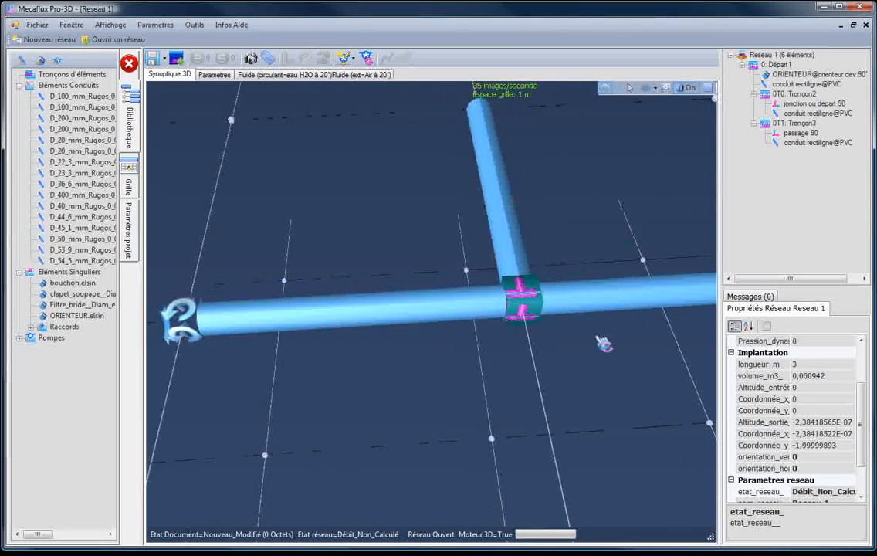
drag(586, 365, 403, 414)
drag(329, 418, 345, 404)
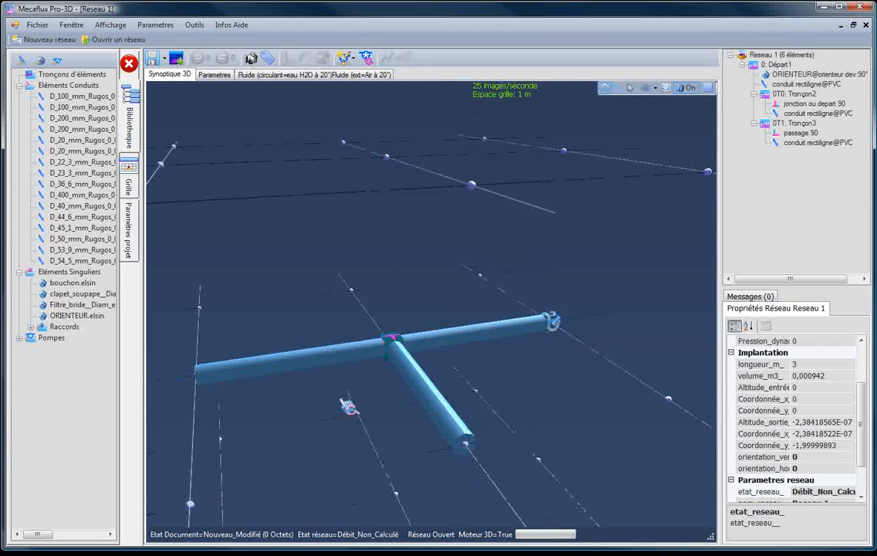
click(328, 362)
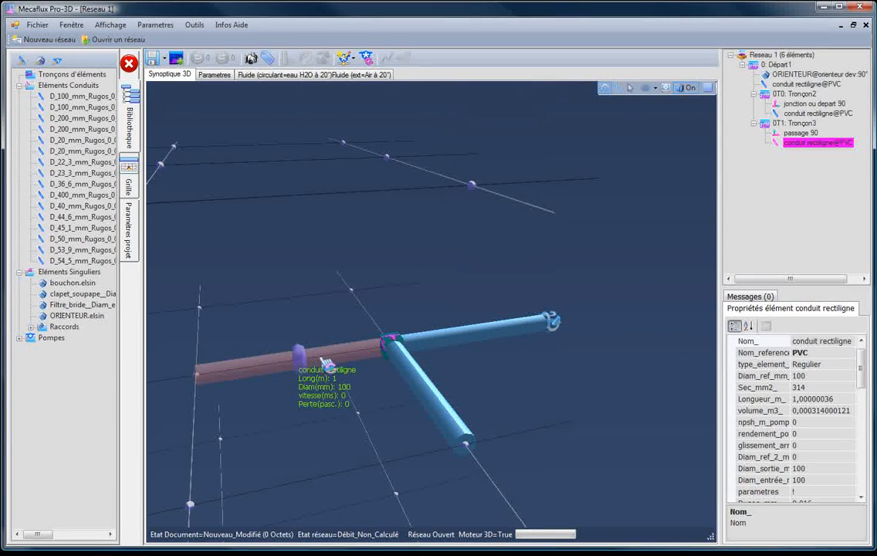
right_click(320, 357)
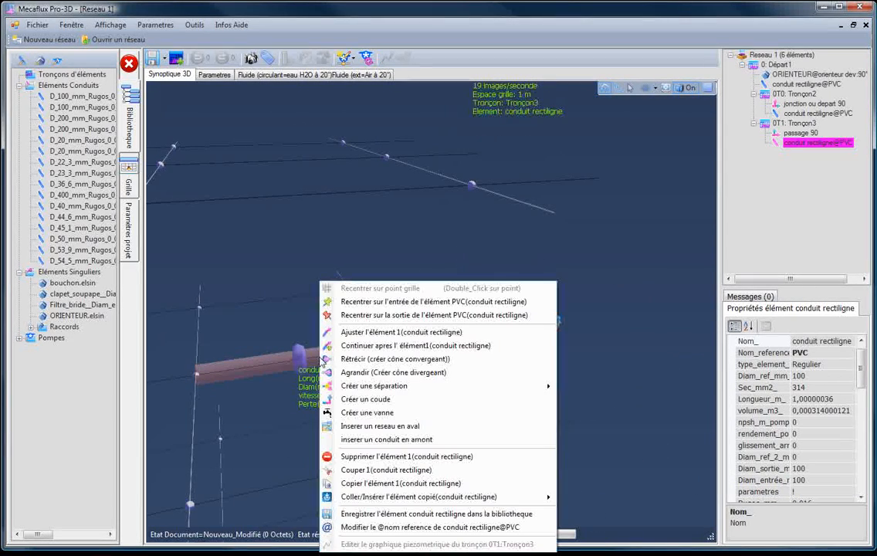
click(361, 332)
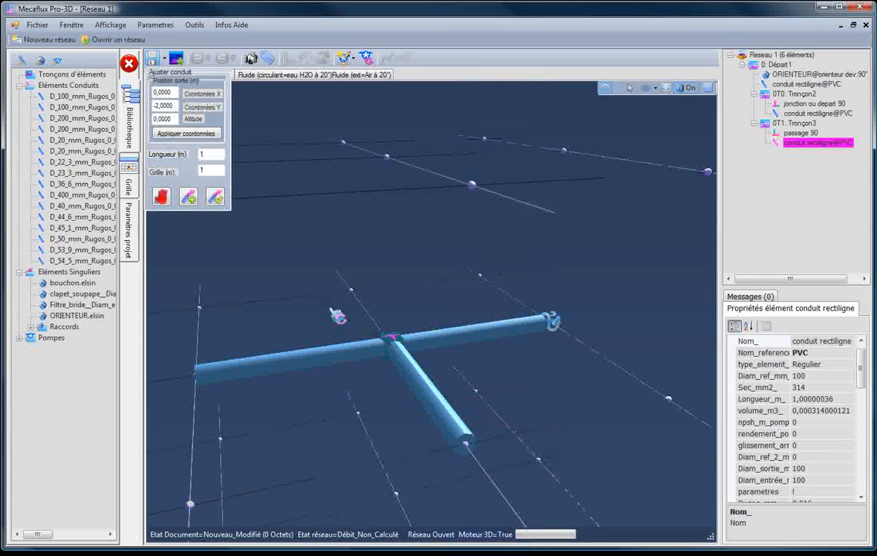
click(395, 163)
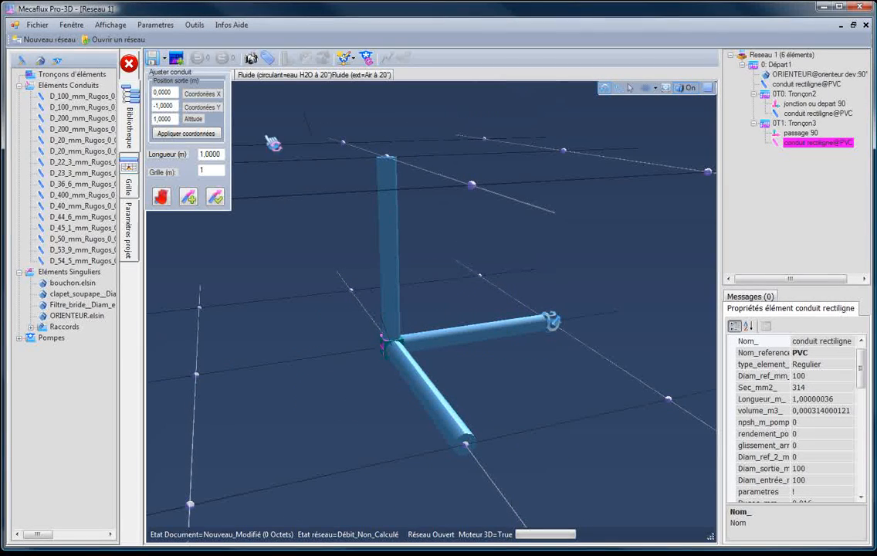
click(216, 200)
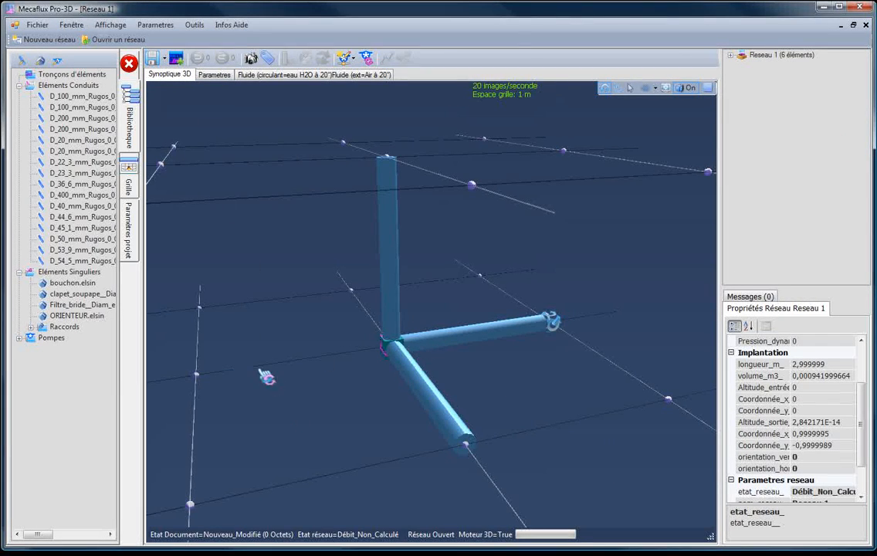
Step: Examine the vertical Tronçon3 conduit and the linked jonction ou depart 90 fittings, viewing the separation from several sides
click(401, 321)
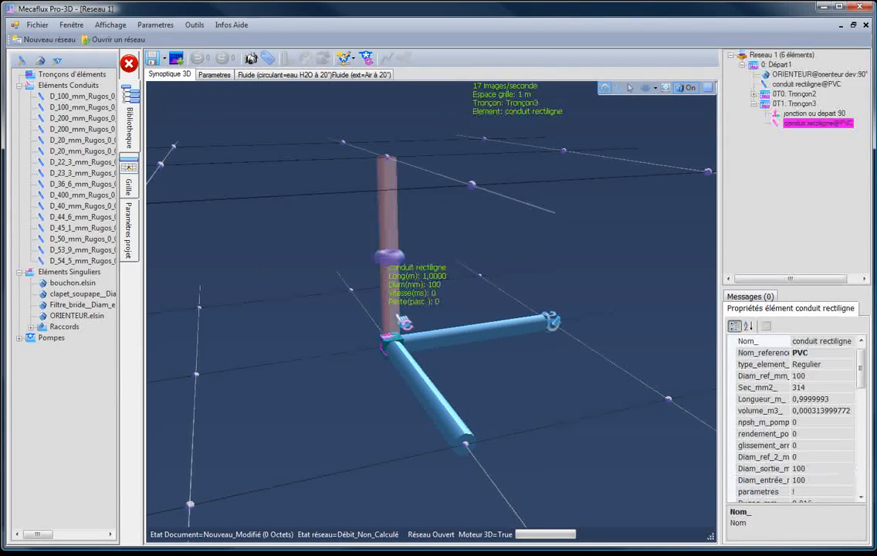
click(817, 114)
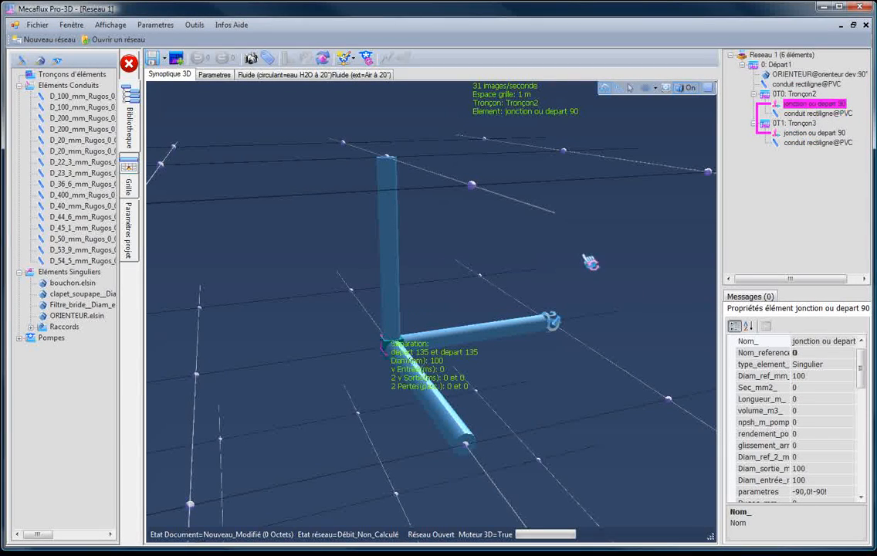
mouse_move(318, 391)
mouse_down()
mouse_move(434, 392)
mouse_move(398, 405)
mouse_move(319, 405)
mouse_up()
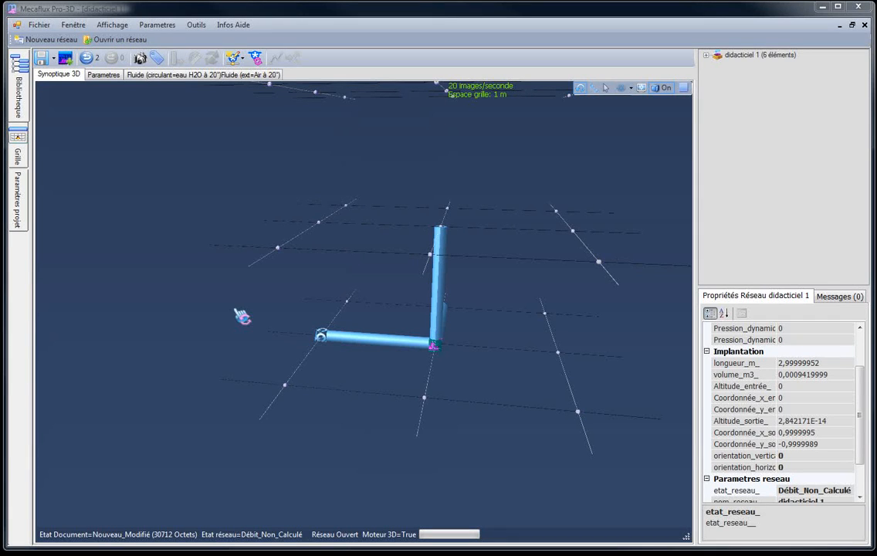
drag(266, 364, 375, 383)
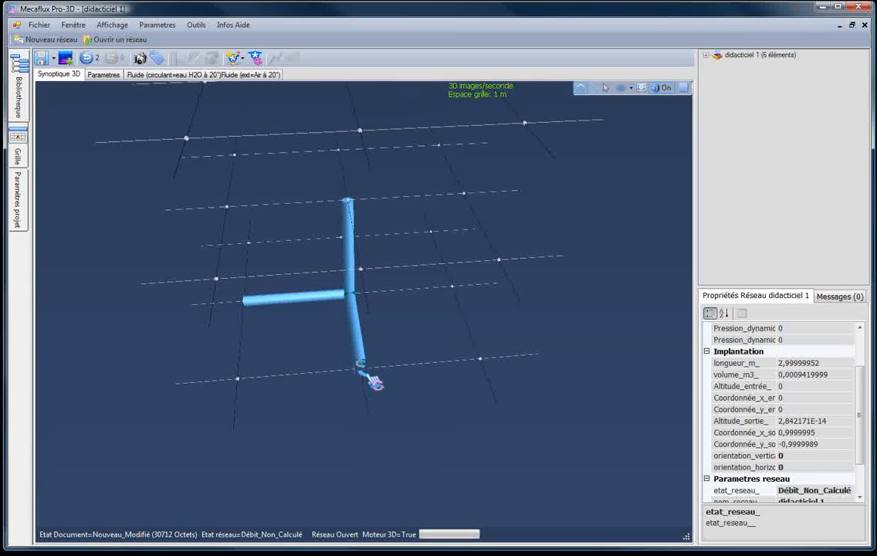
drag(314, 360, 400, 371)
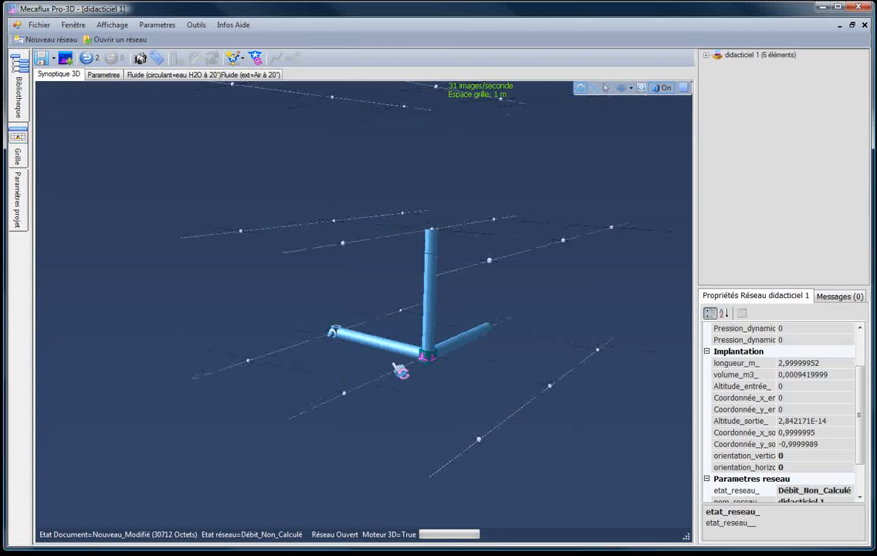